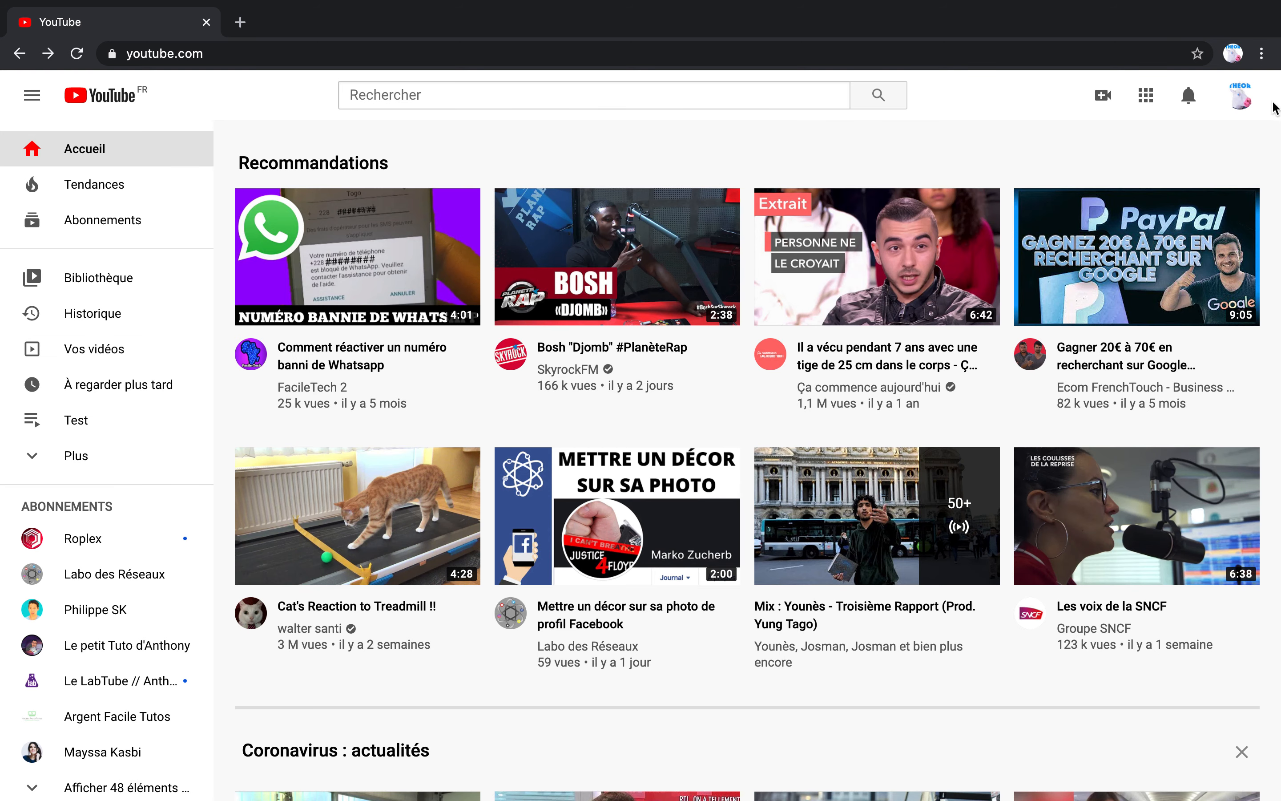
# Open the channel's playlists page through YouTube Studio and look through the existing playlists.
pyautogui.click(1248, 99)
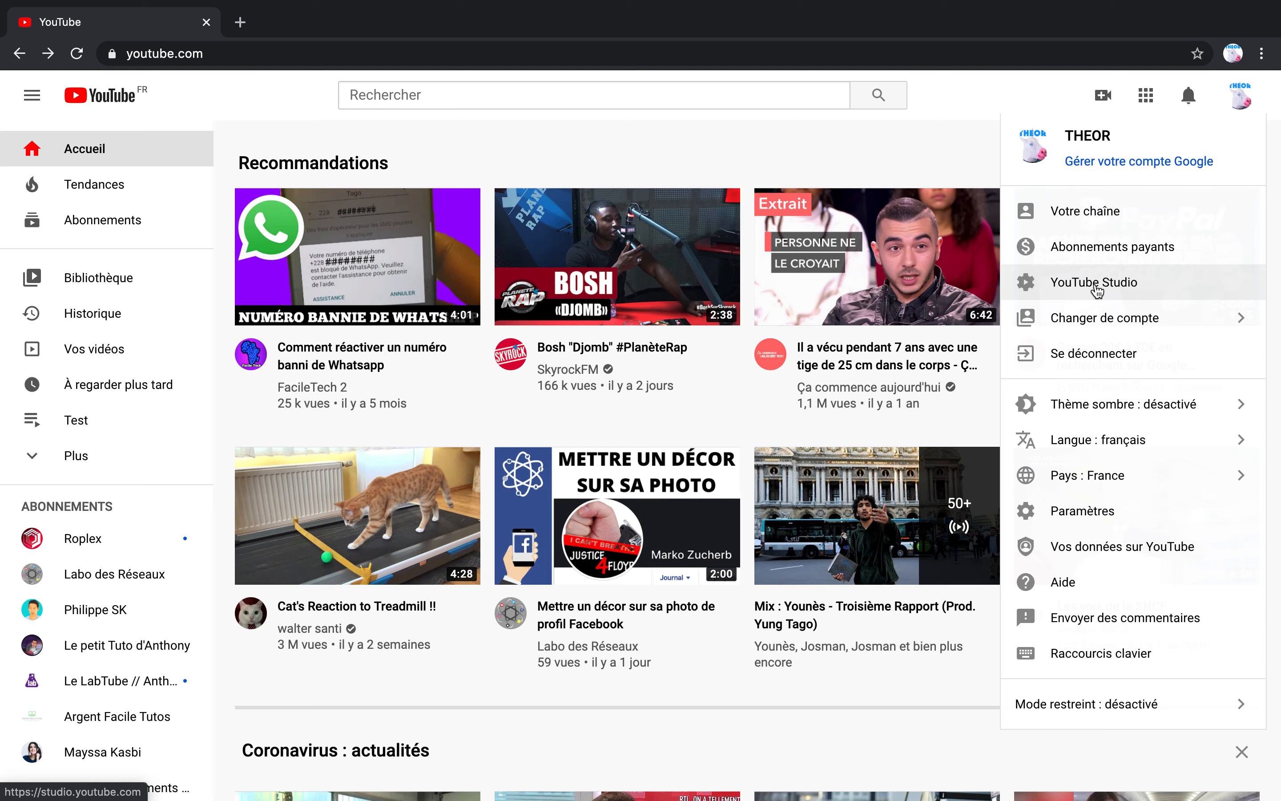
pyautogui.click(1095, 287)
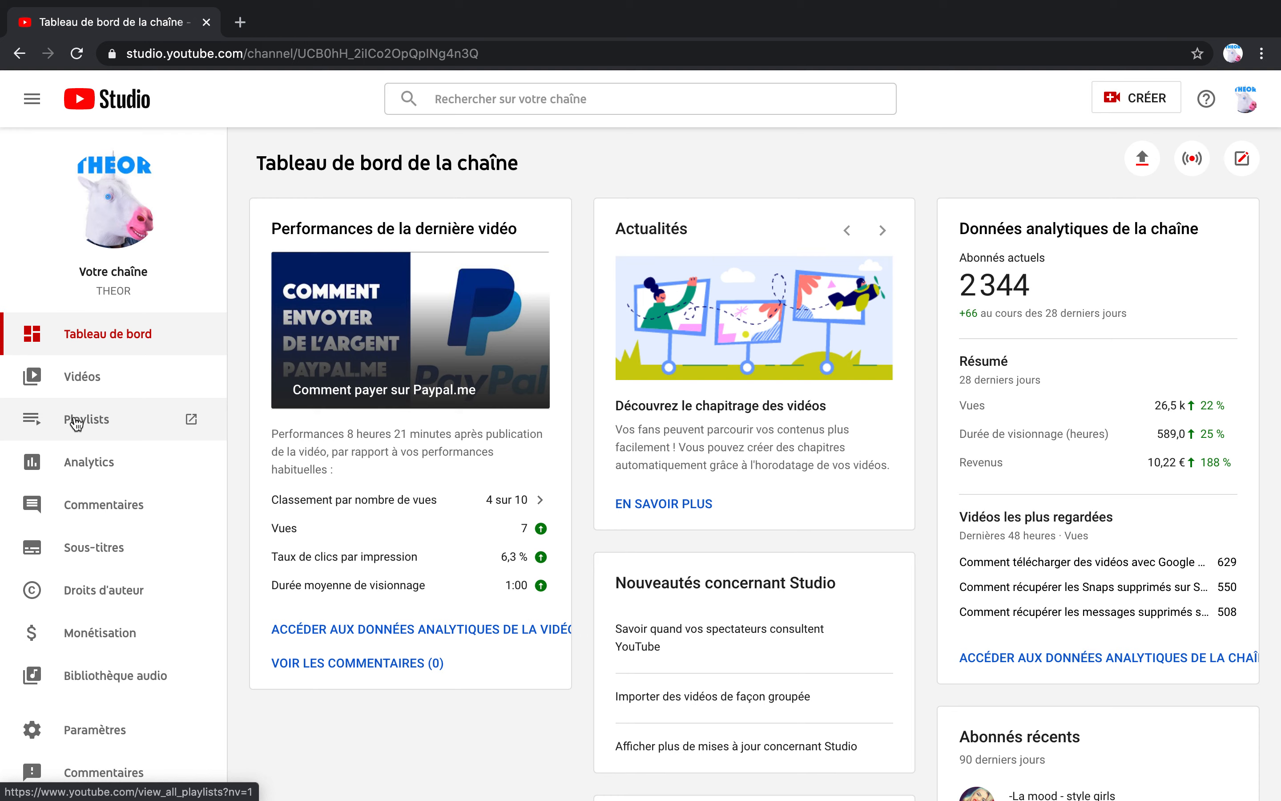
pyautogui.click(127, 423)
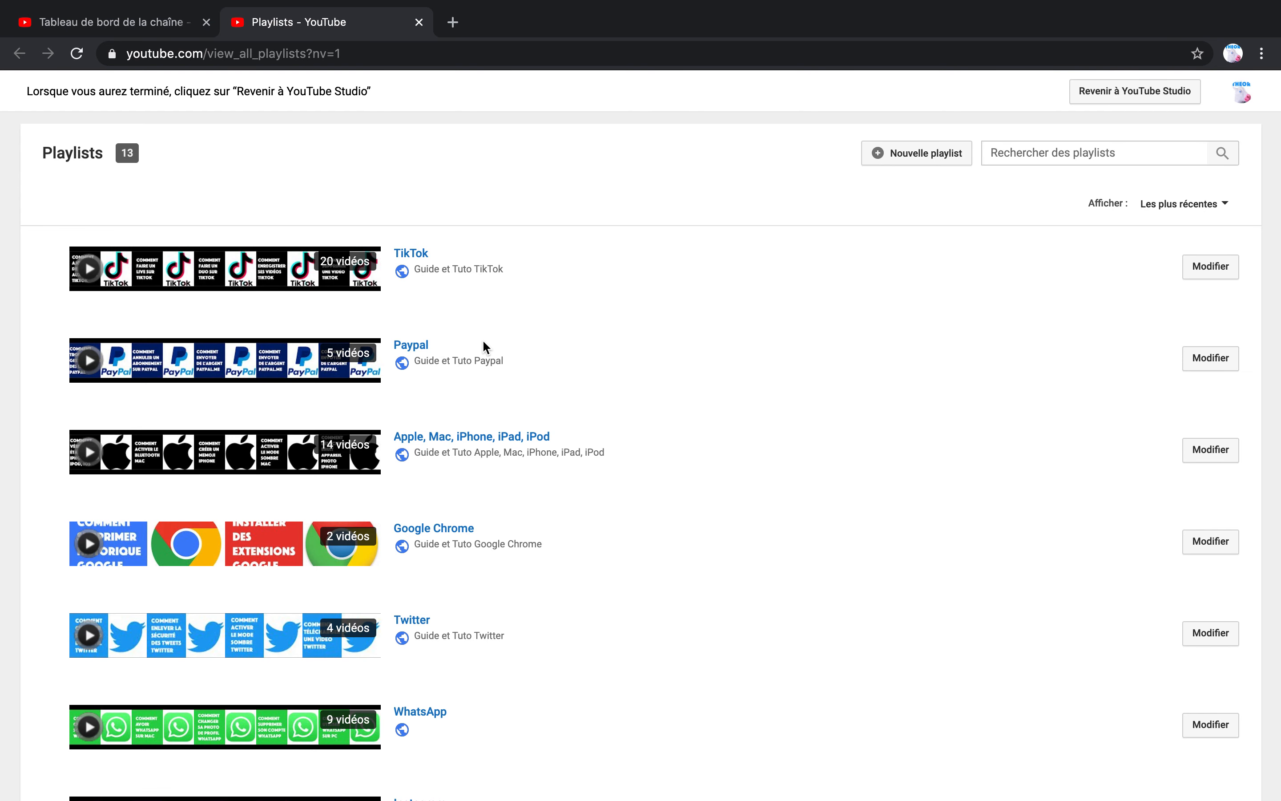
pyautogui.scroll(-3, 674, 278)
pyautogui.scroll(-10, 675, 276)
pyautogui.scroll(-5, 677, 277)
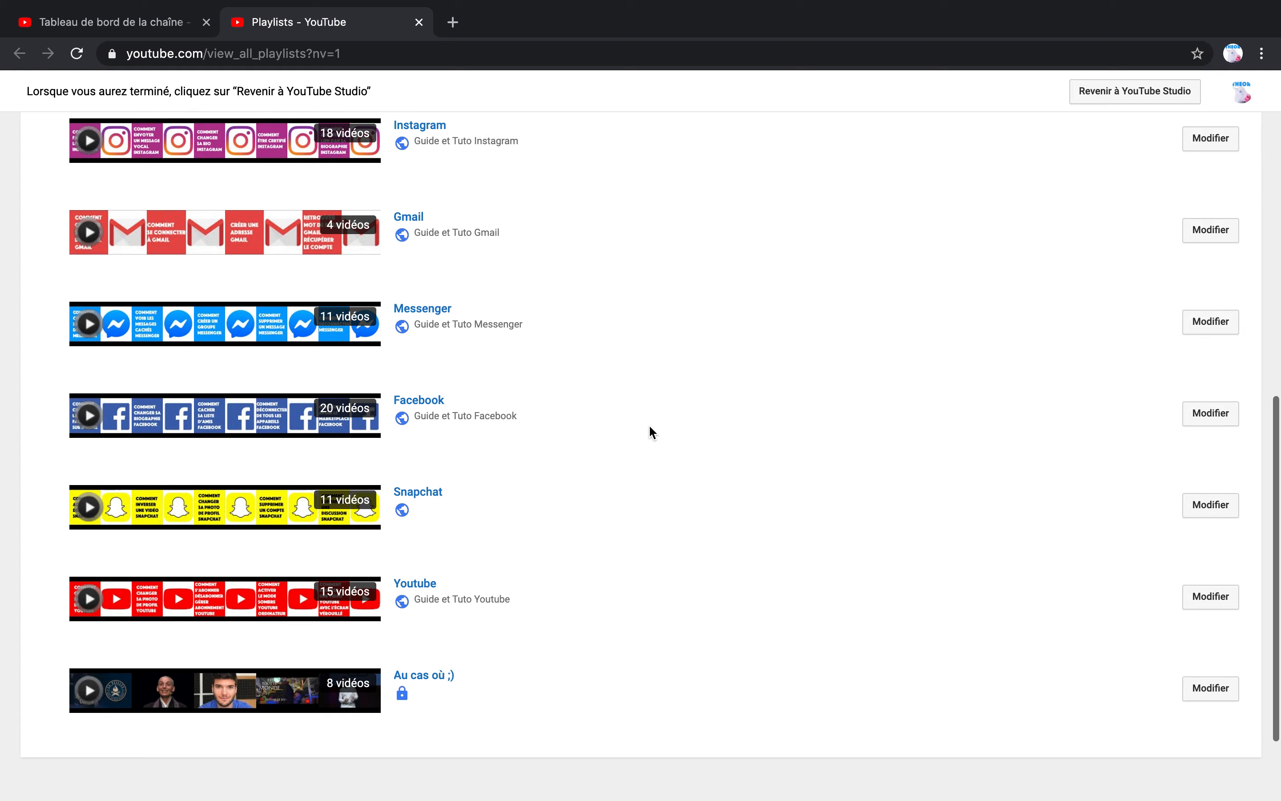
pyautogui.scroll(5, 650, 427)
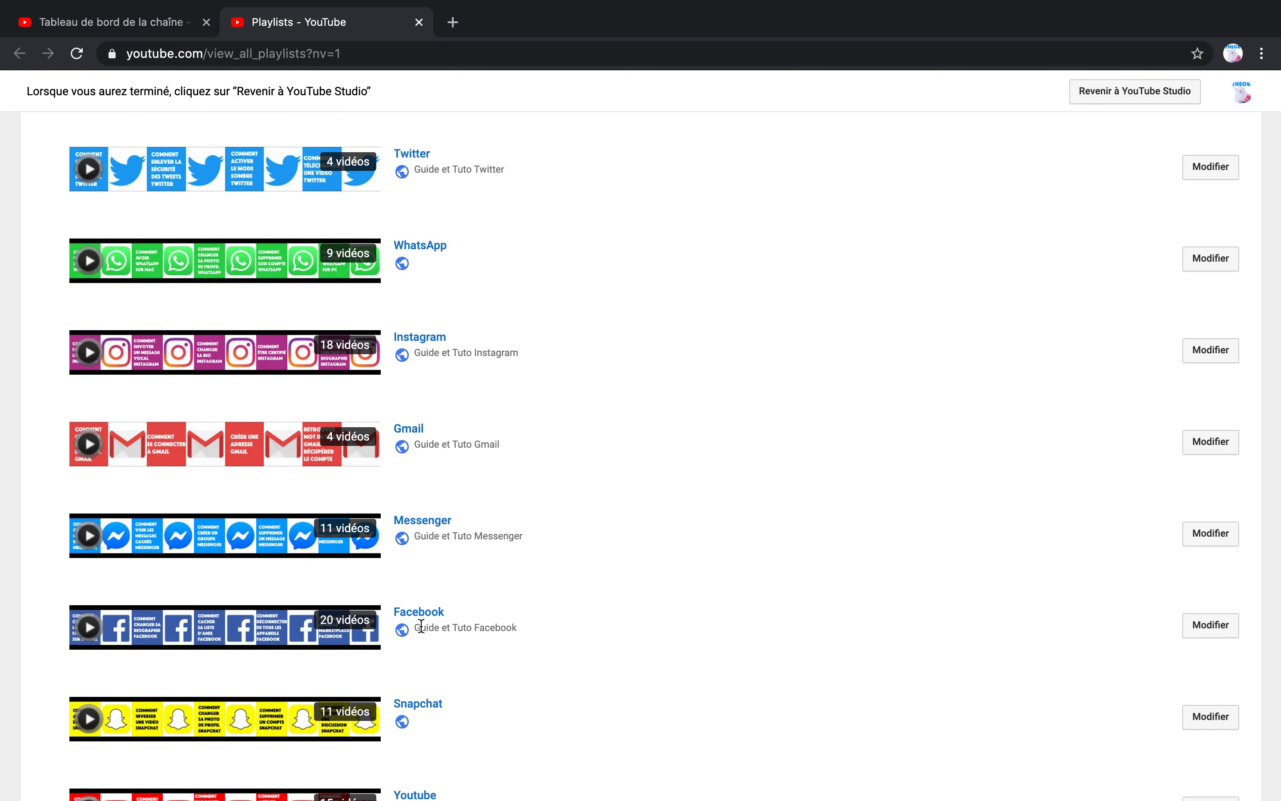
pyautogui.scroll(10, 496, 583)
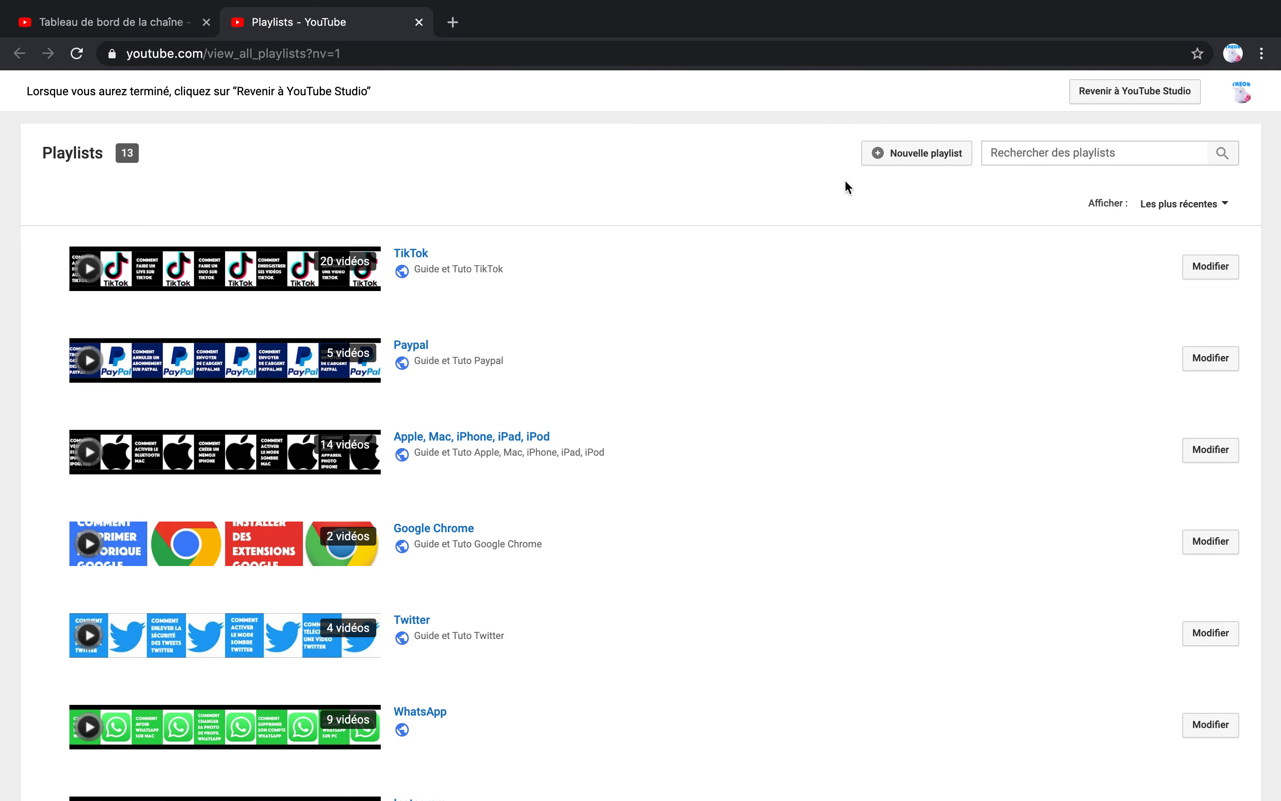
# Create a new playlist titled "Nouvelle playlist" with its visibility kept at Publique.
pyautogui.click(917, 152)
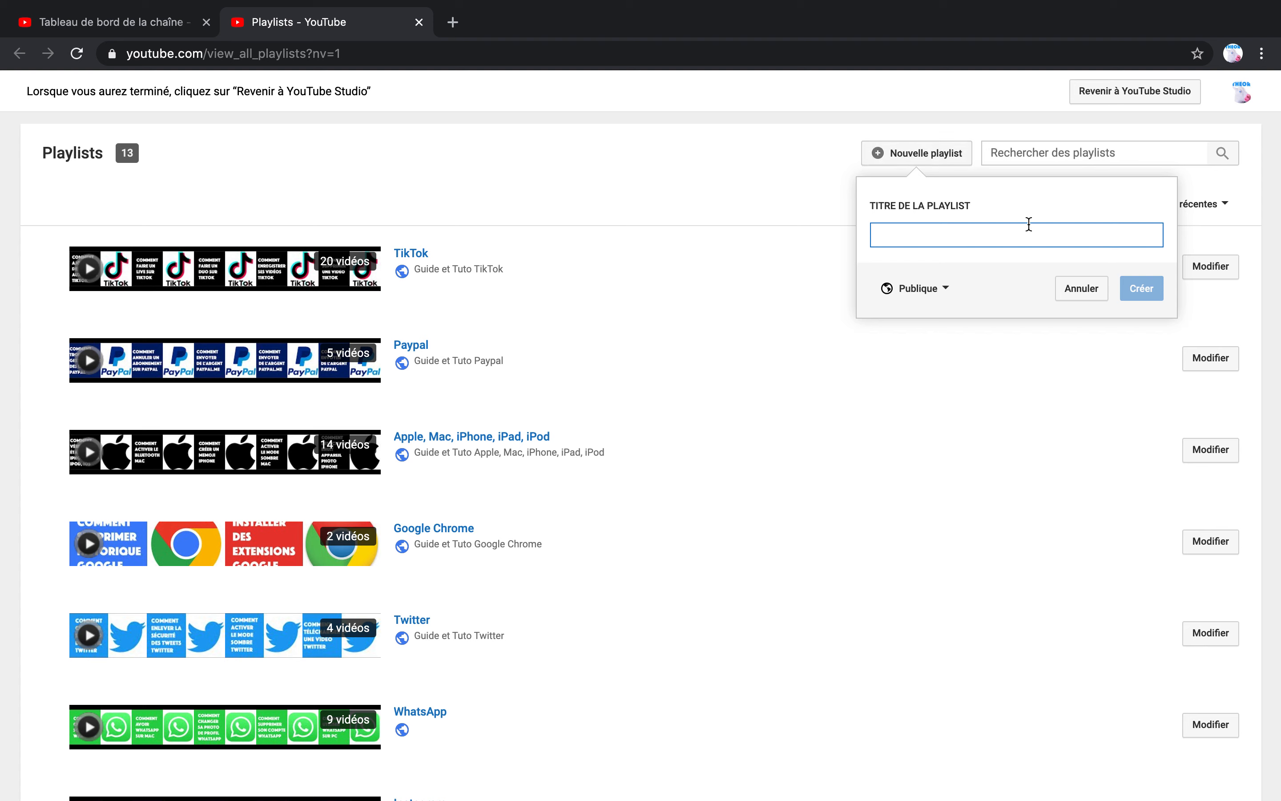
pyautogui.write('Nouvelle playlist')
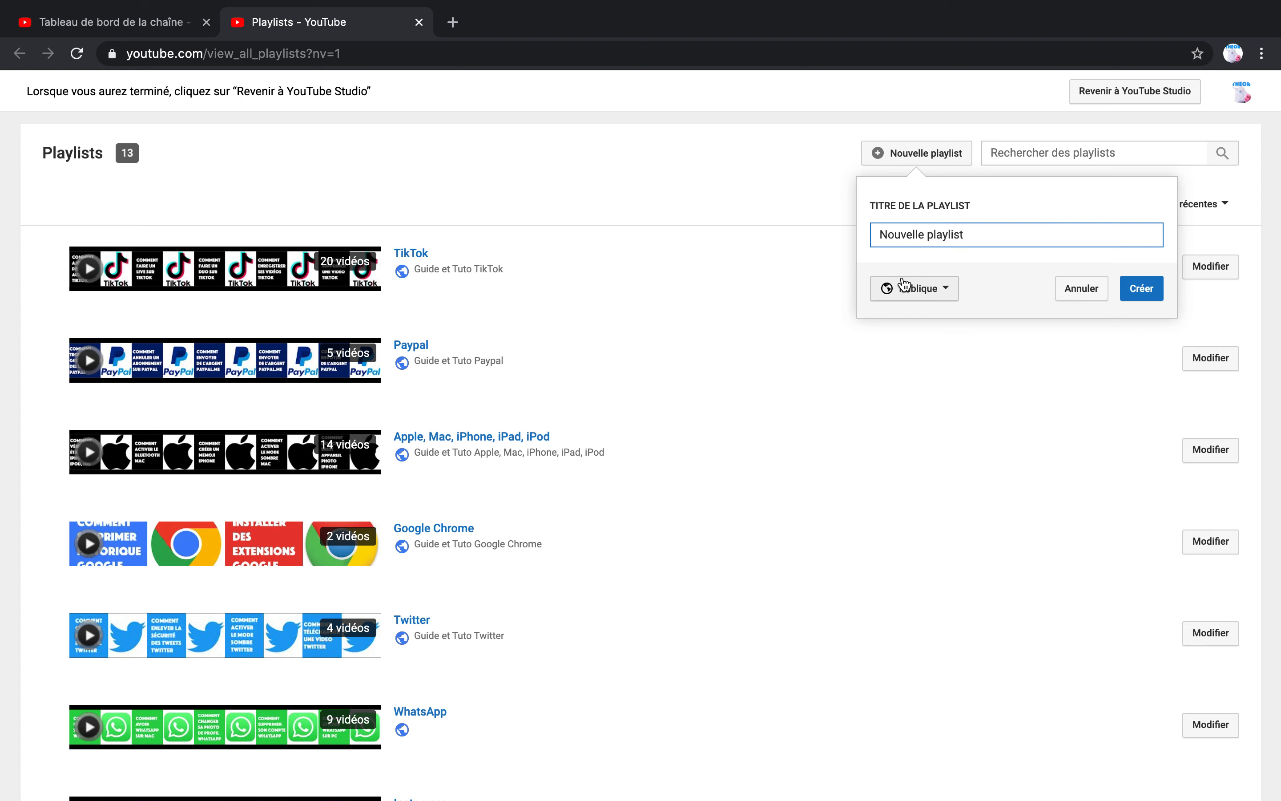
pyautogui.click(916, 289)
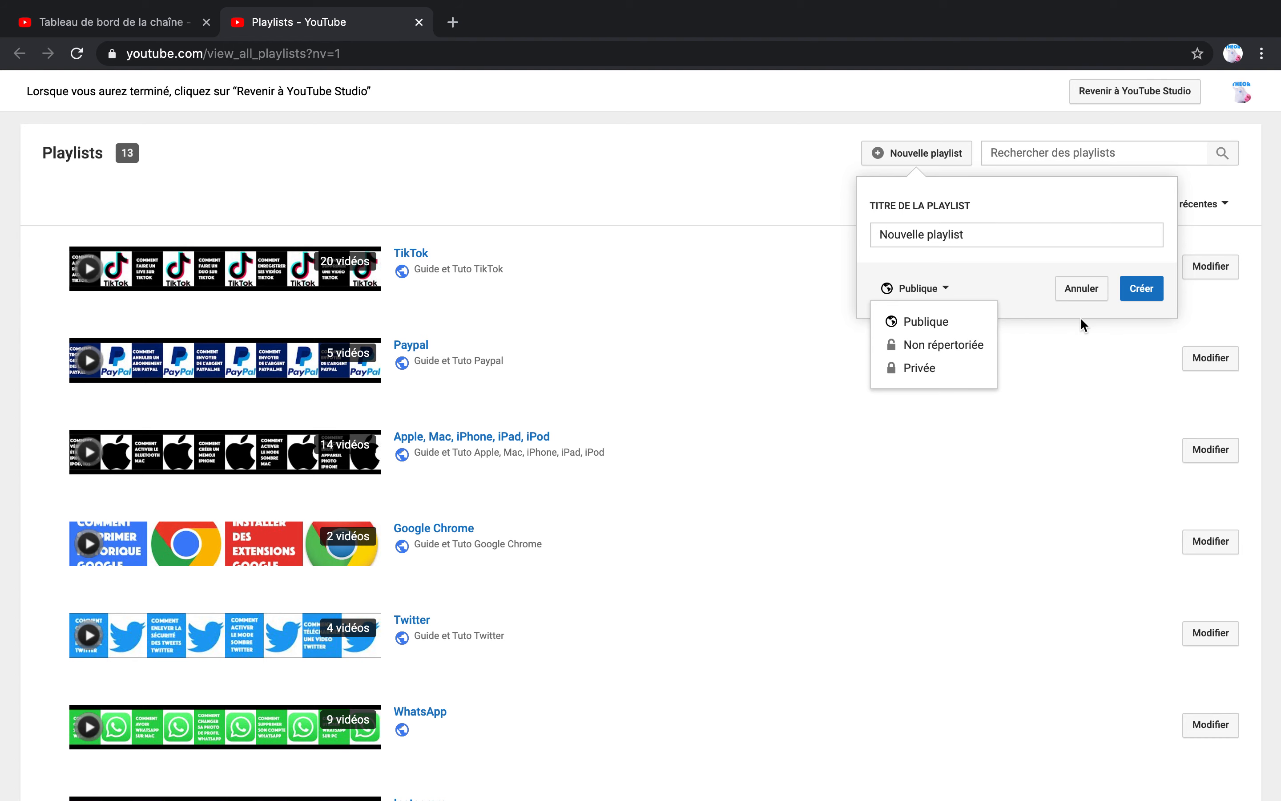
pyautogui.click(1134, 297)
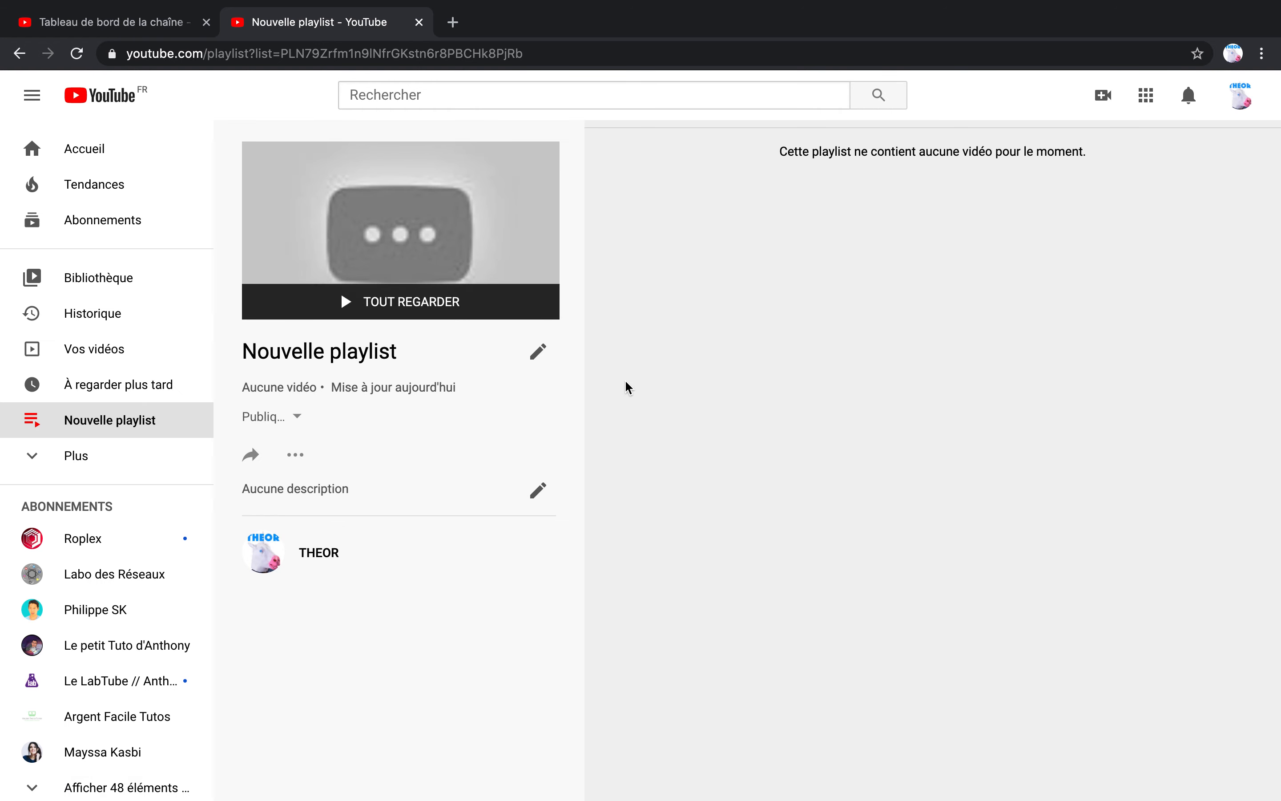
# Rename the new playlist to "Test playlist" and review its visibility options.
pyautogui.click(540, 359)
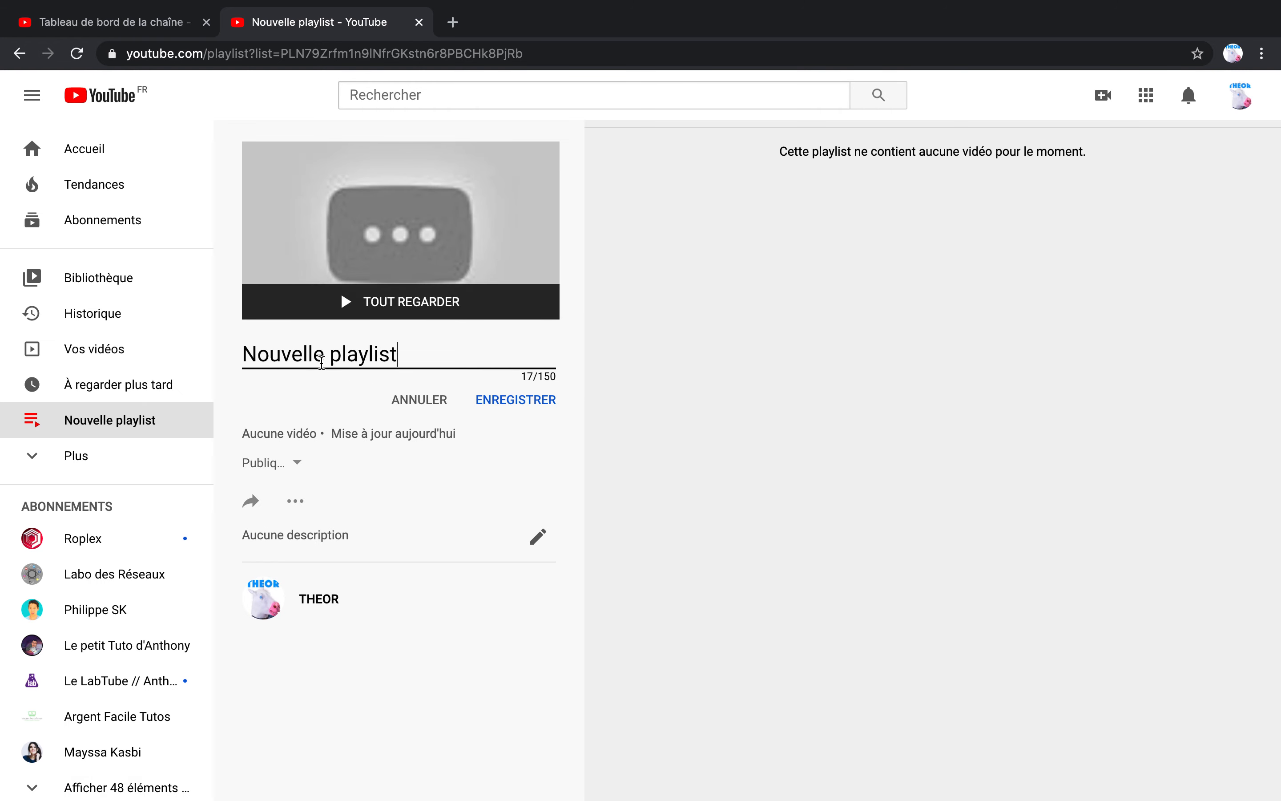
pyautogui.tripleClick(356, 352)
pyautogui.write('T')
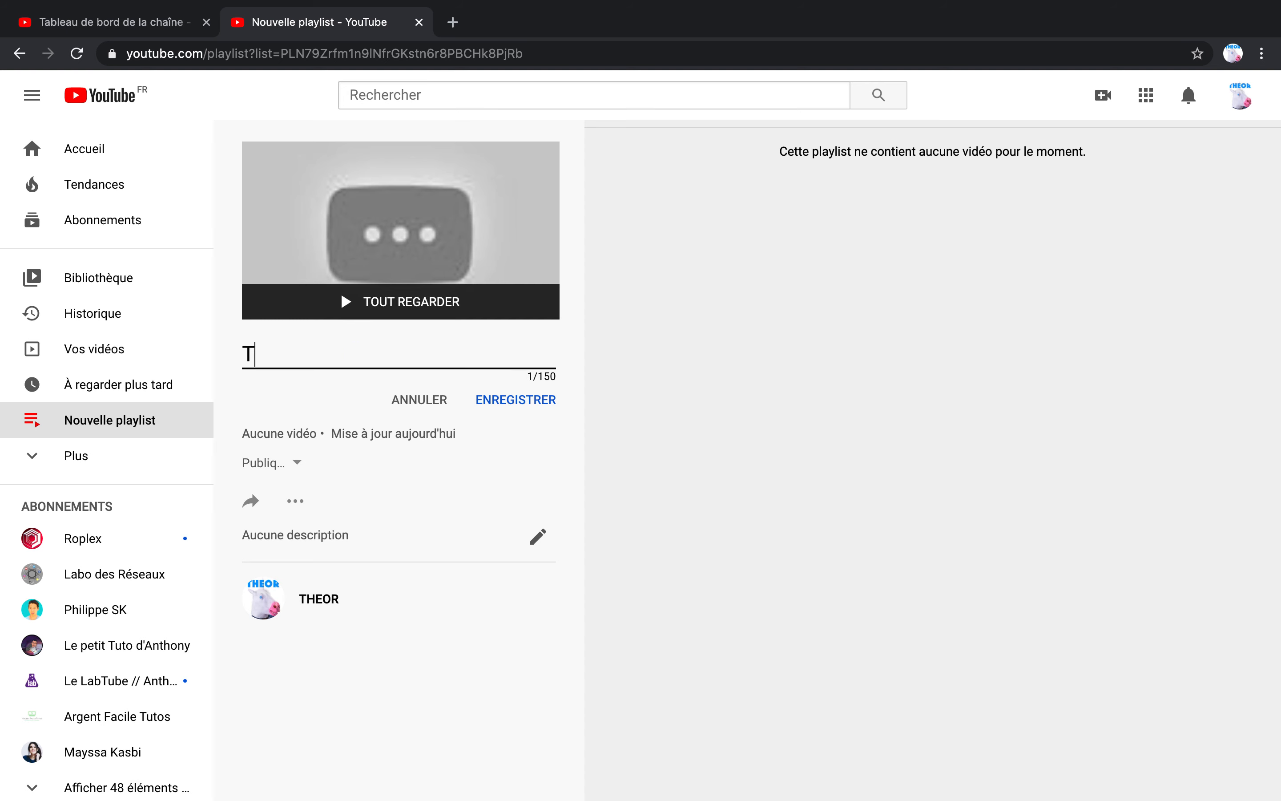
pyautogui.write('est playlist')
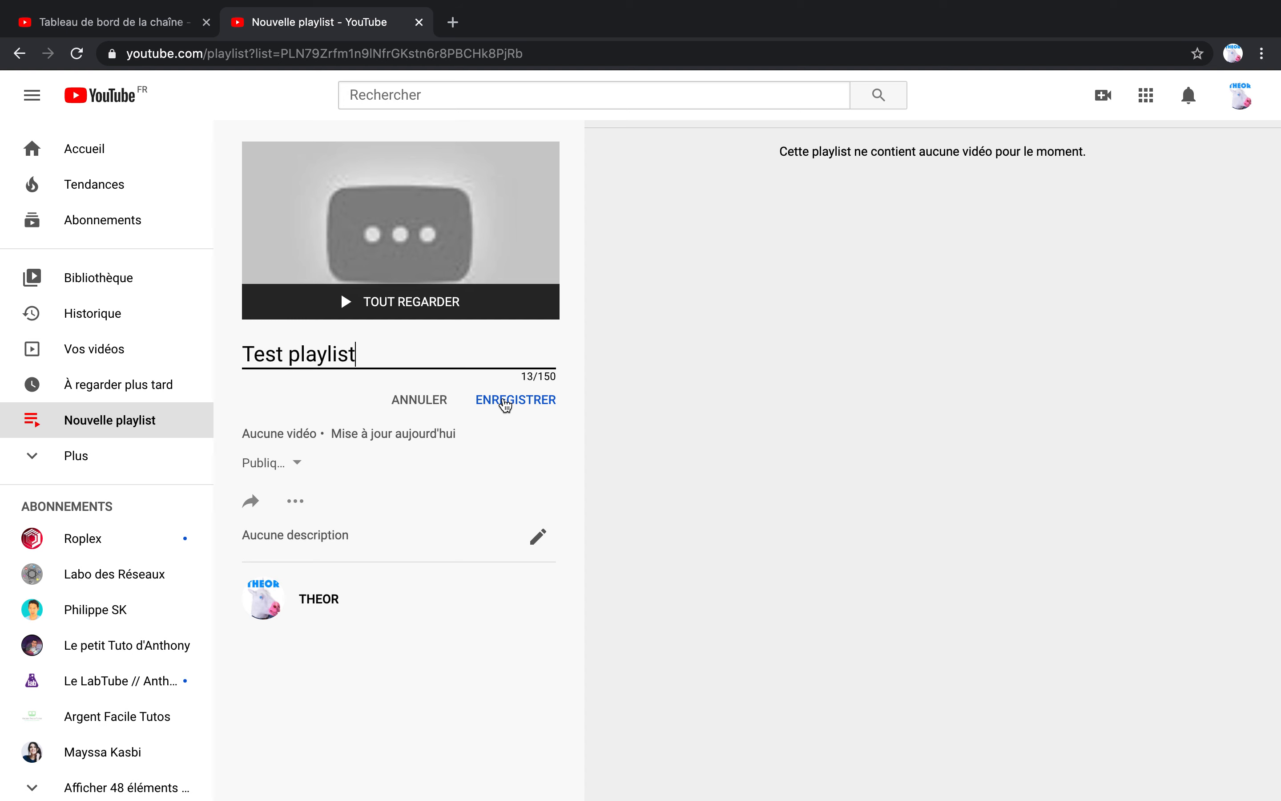
pyautogui.click(506, 400)
pyautogui.click(293, 418)
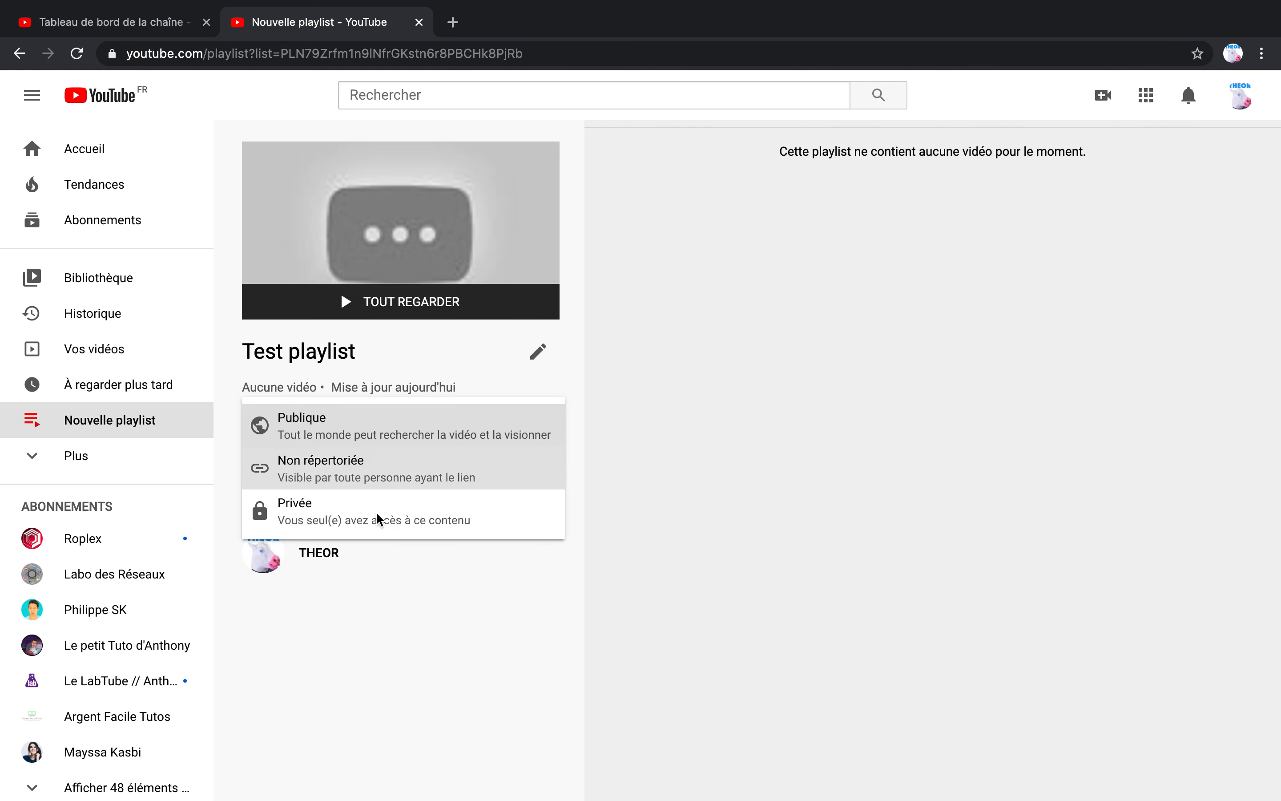
pyautogui.click(635, 450)
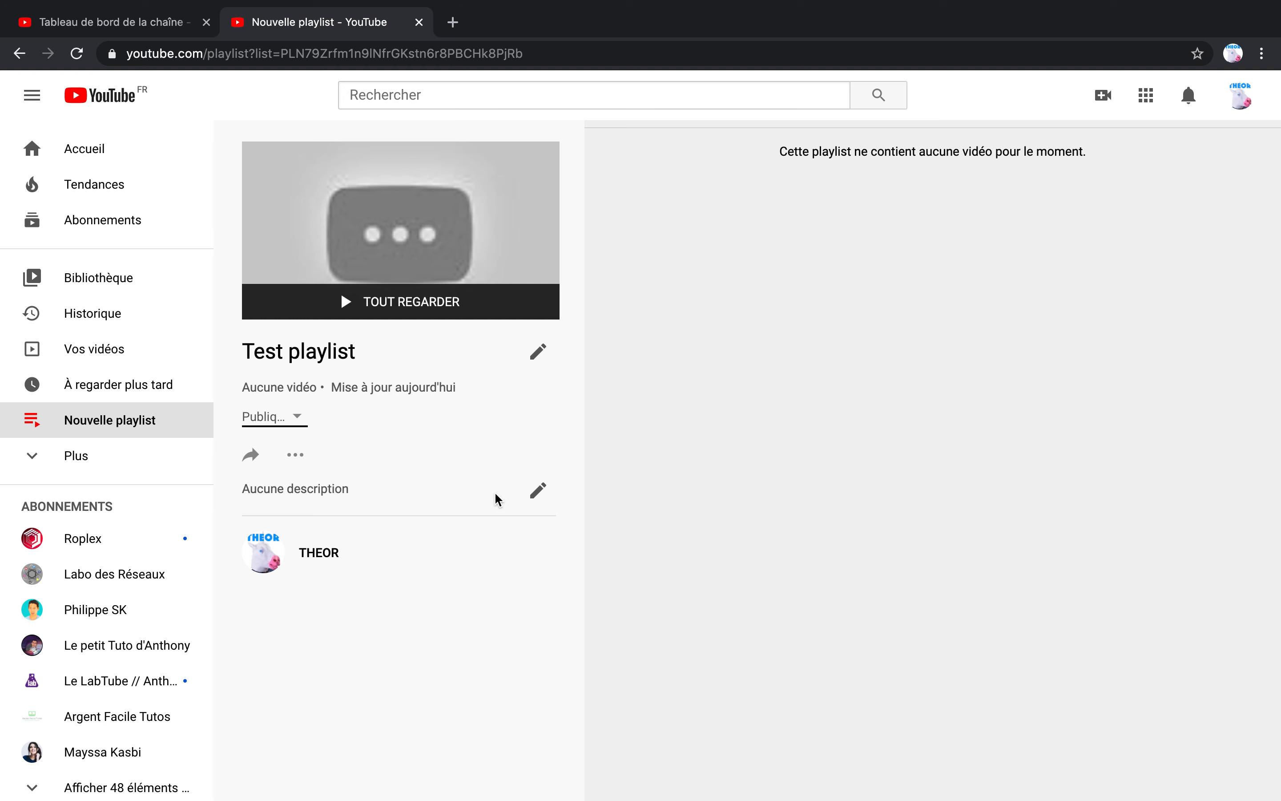
# Add the description "voici le playlist test !" to the playlist and save it.
pyautogui.click(535, 490)
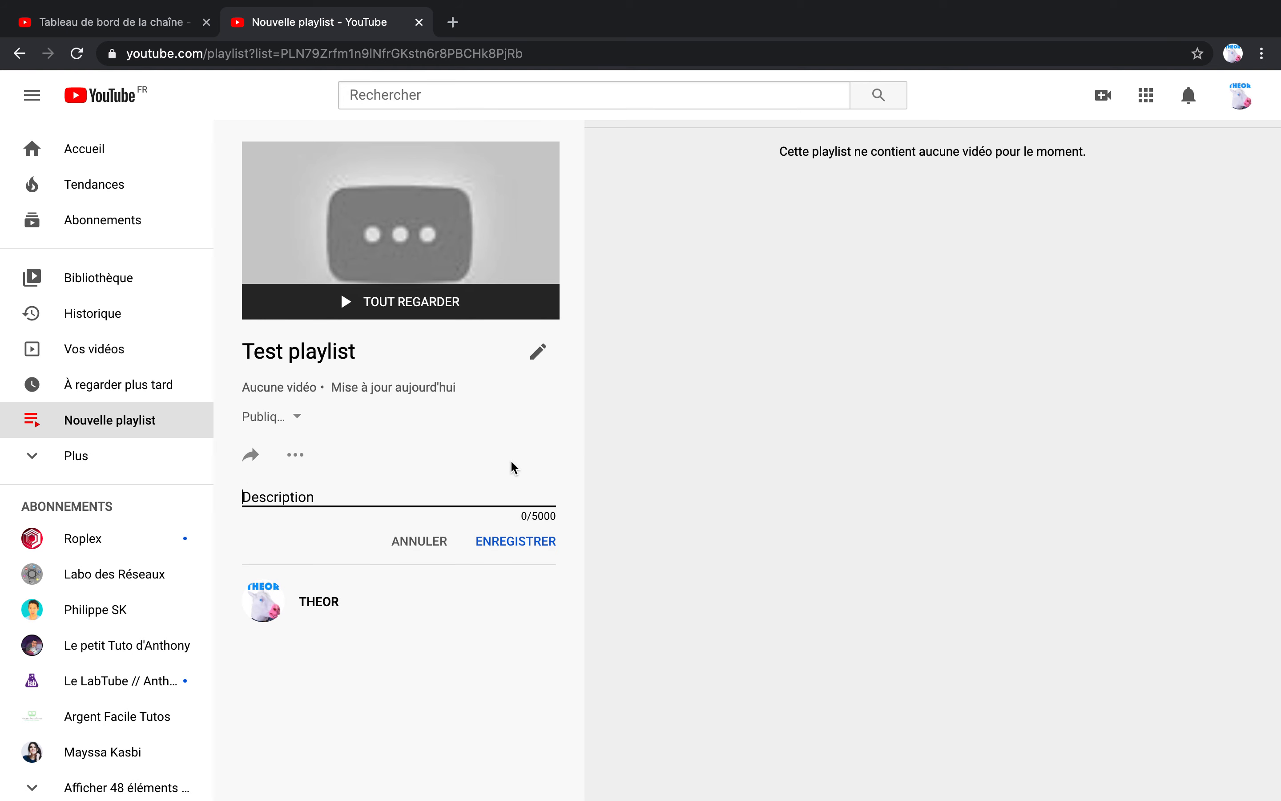
pyautogui.write('voic')
pyautogui.write('i le playlist ')
pyautogui.write('a')
pyautogui.press('BackSpace')
pyautogui.write('test !')
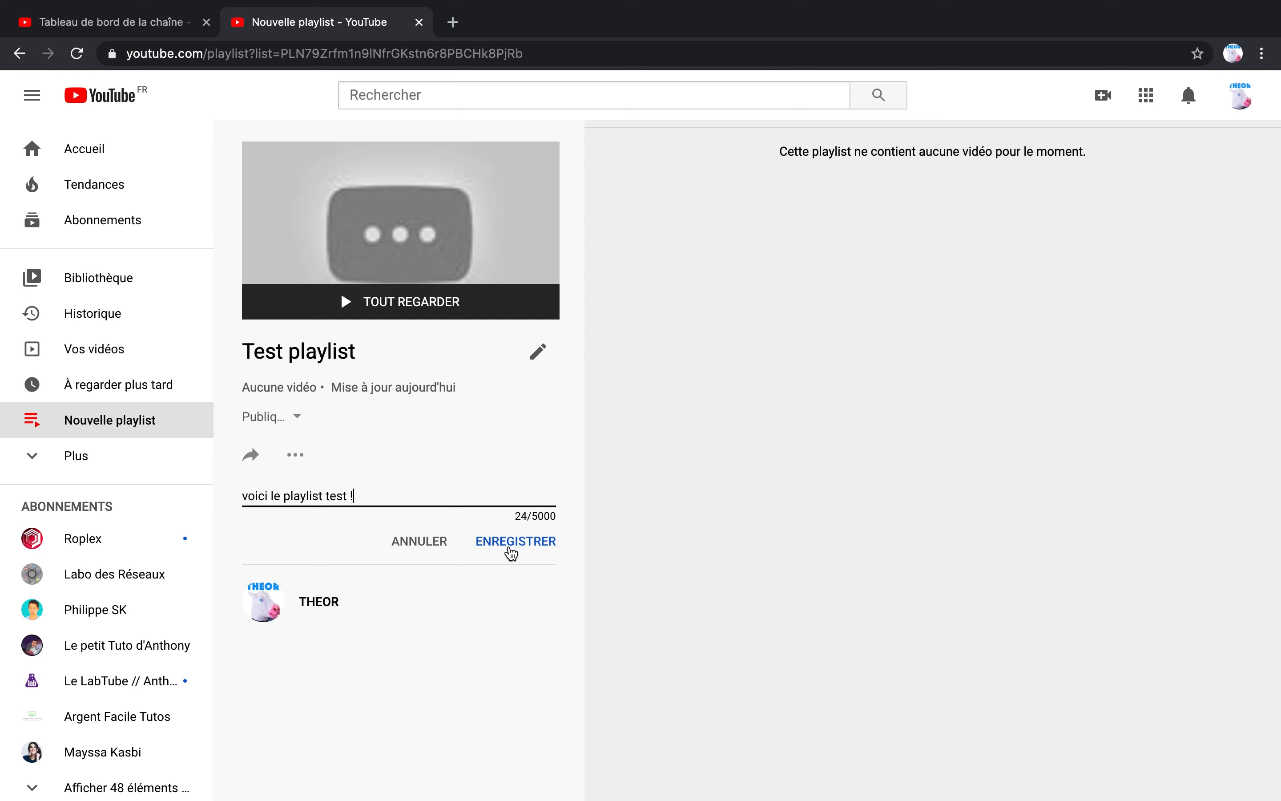
pyautogui.click(511, 550)
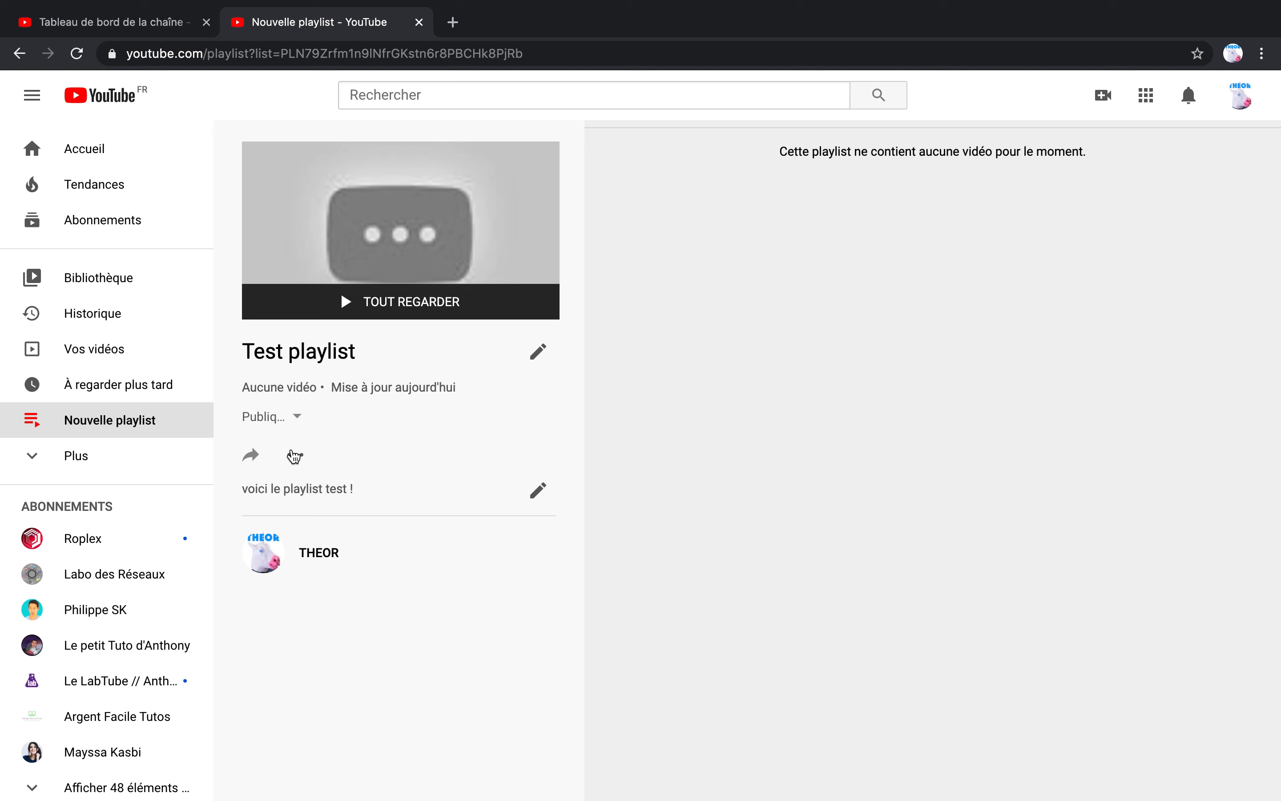
# Start adding videos to the playlist and search YouTube for "tuto", browsing the videos found.
pyautogui.click(295, 454)
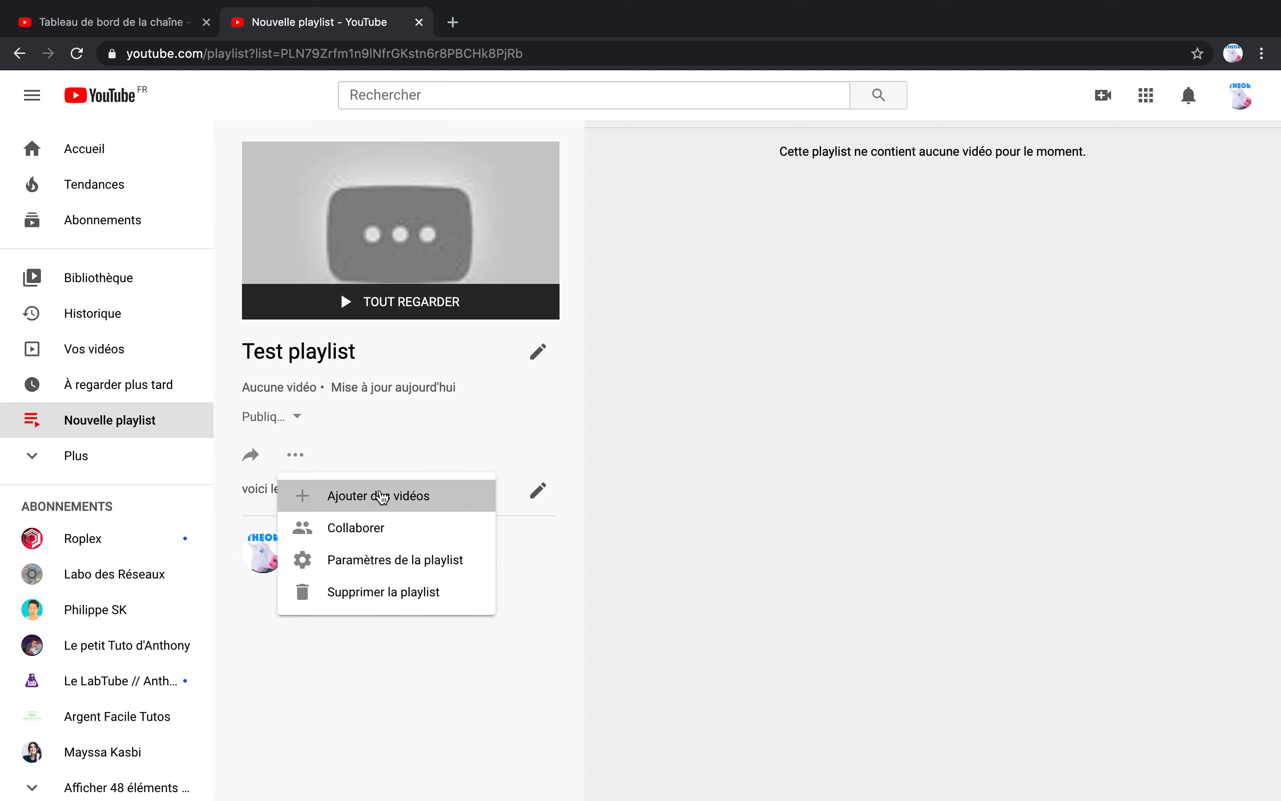
pyautogui.click(380, 497)
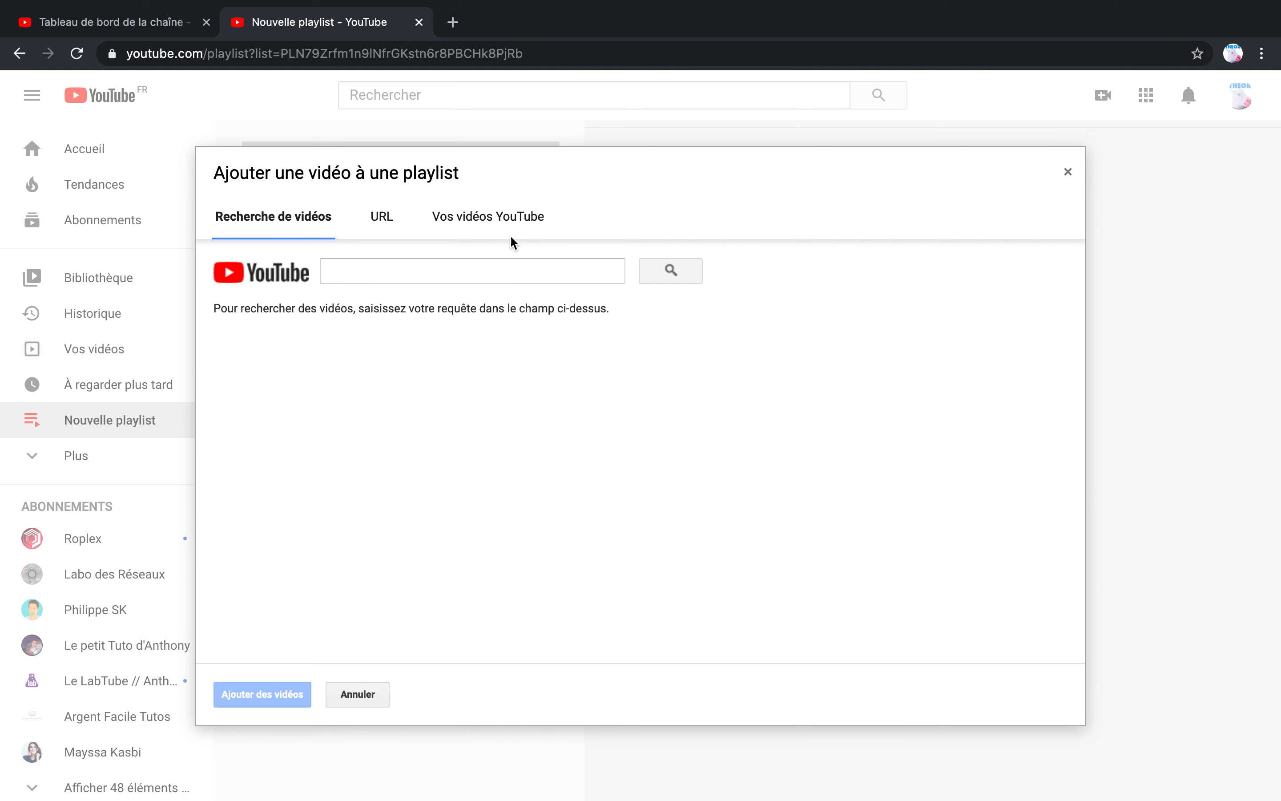
pyautogui.click(358, 277)
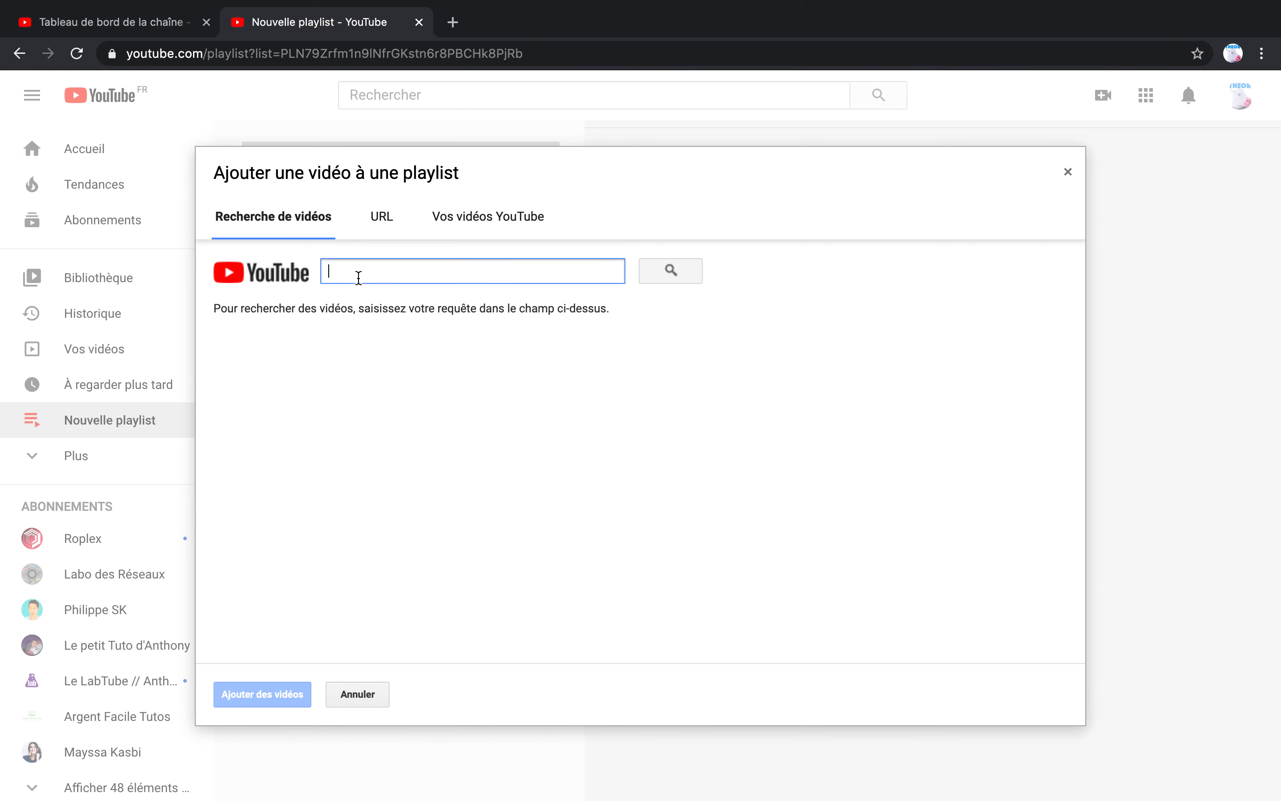
pyautogui.write('tuto')
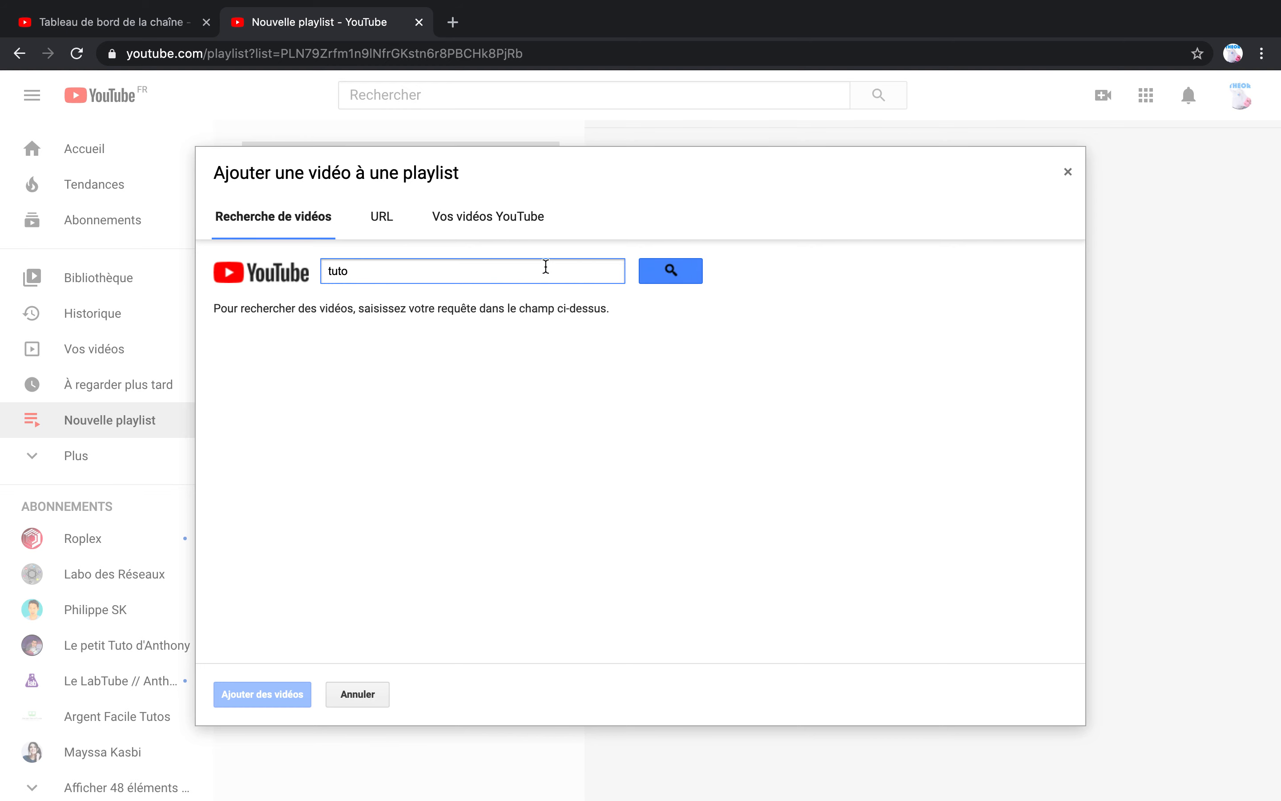
pyautogui.click(653, 274)
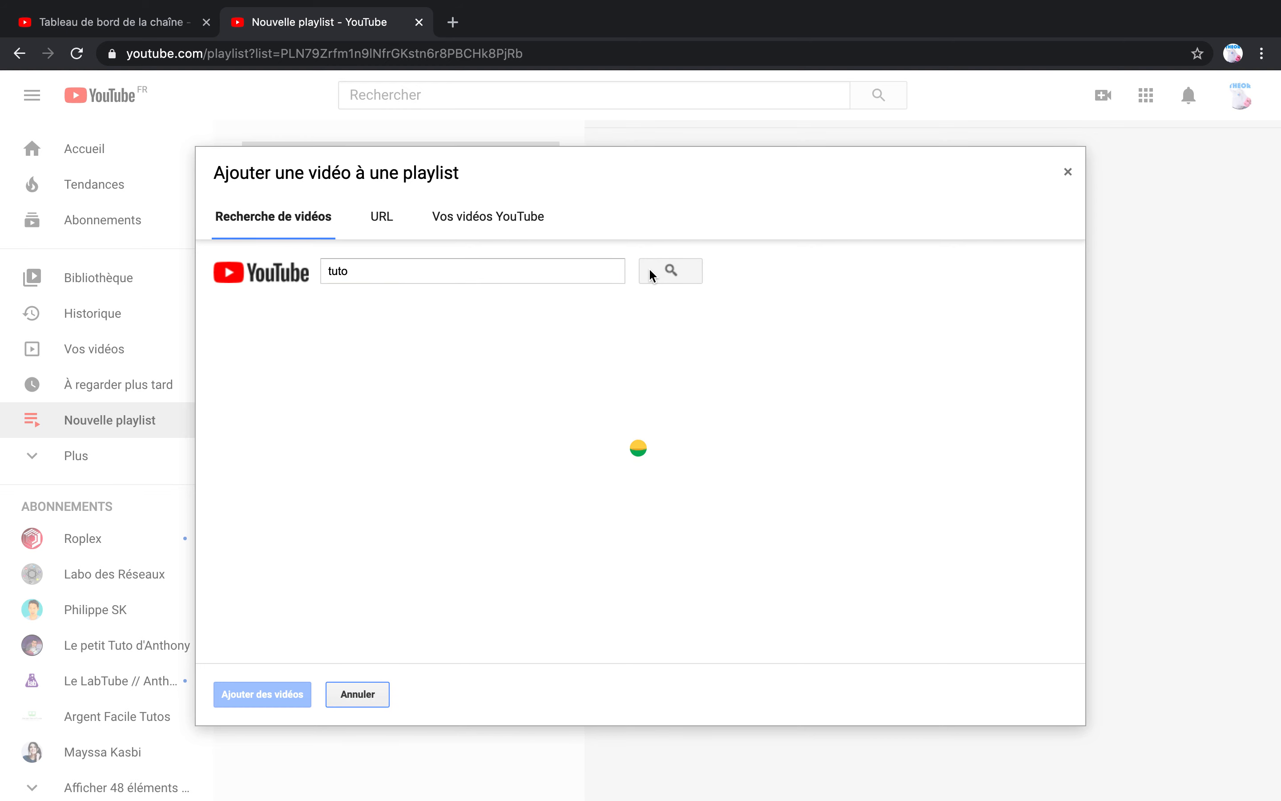
pyautogui.scroll(-12, 652, 408)
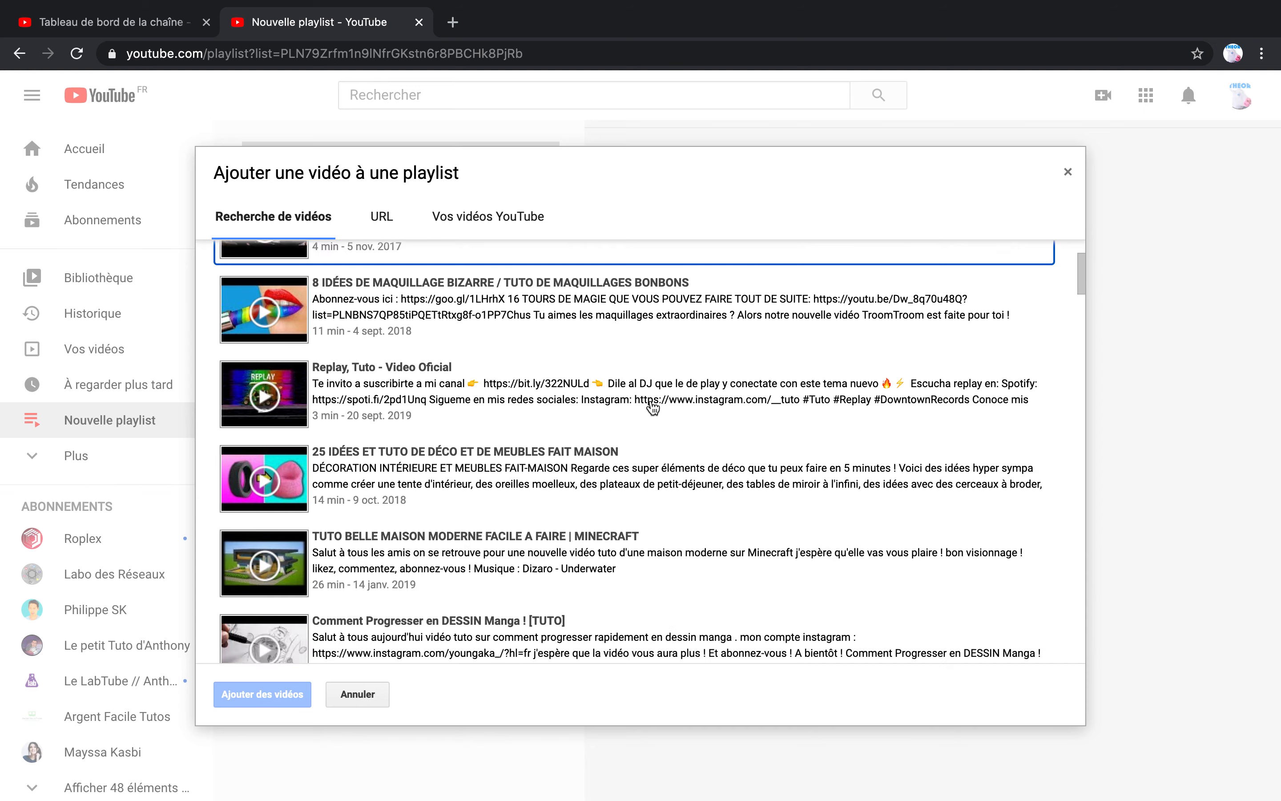
pyautogui.scroll(12, 652, 408)
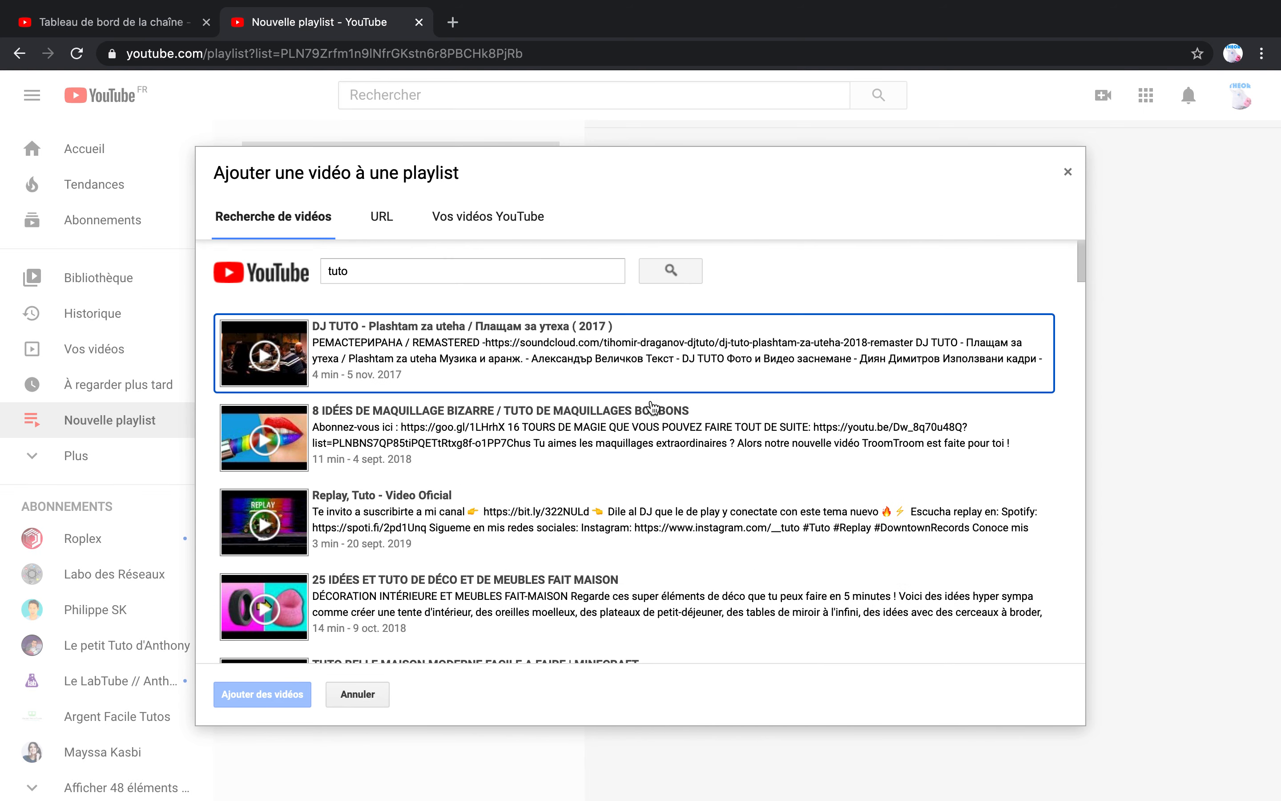
# Examine the option for adding a video by its YouTube URL.
pyautogui.click(384, 228)
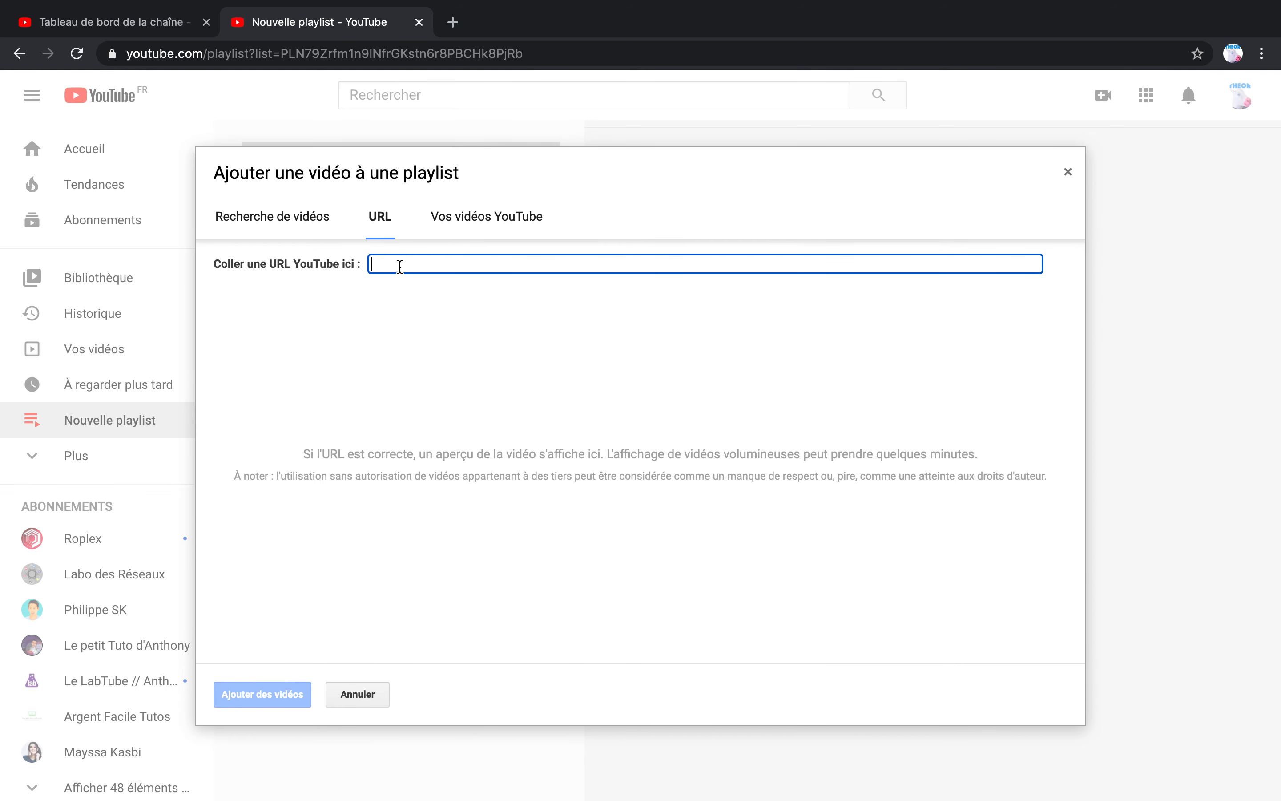
pyautogui.click(309, 53)
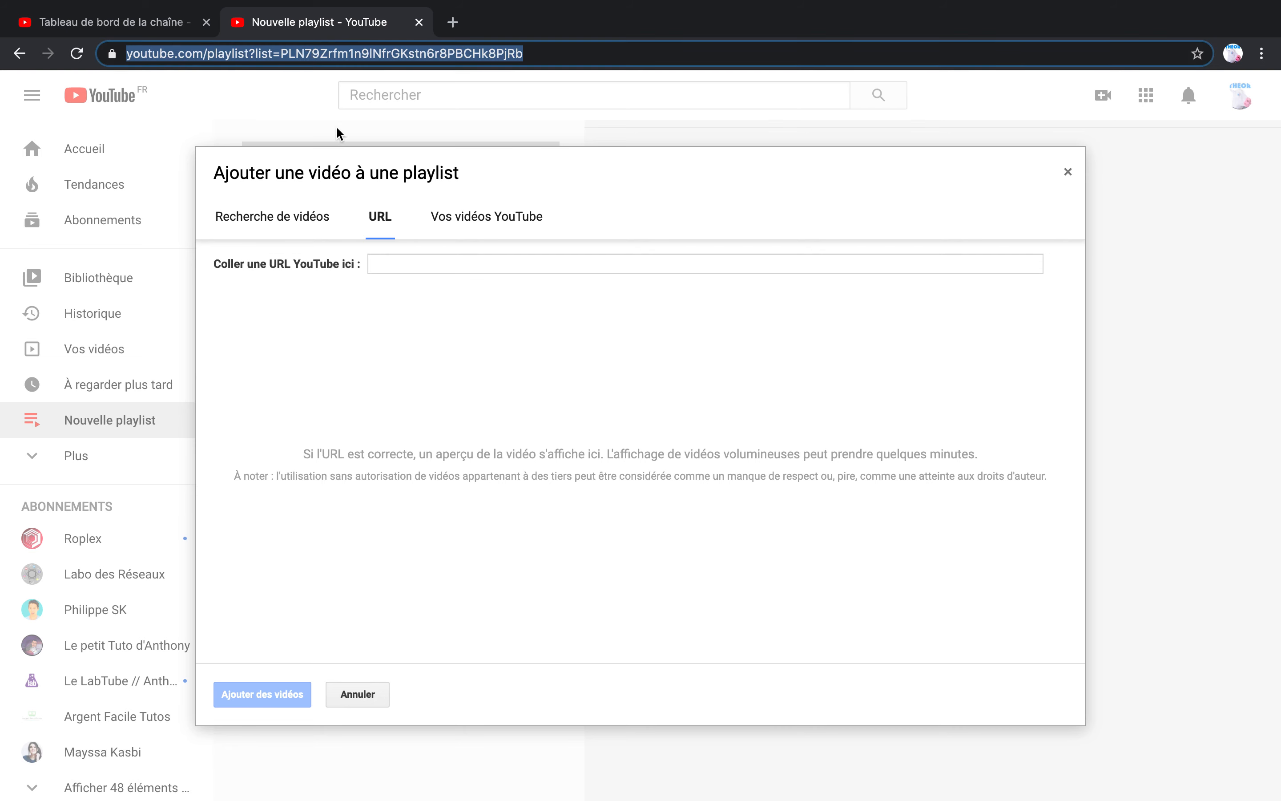
pyautogui.click(449, 262)
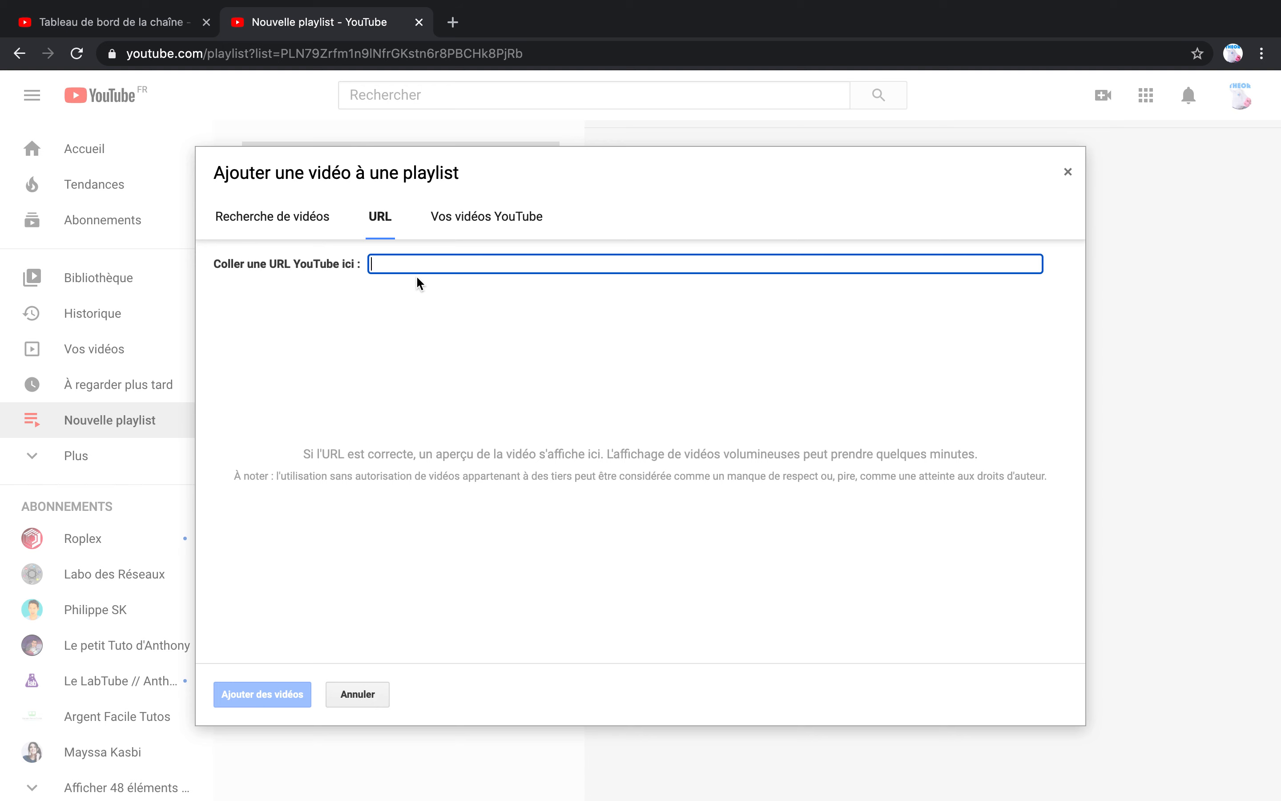
# From the channel's own videos, select "Comment récupérer un compte Instagram Piraté", "Comment contacter Facebook !" and "Comment récupérer un compte Facebook Piraté ! (2020)".
pyautogui.click(457, 221)
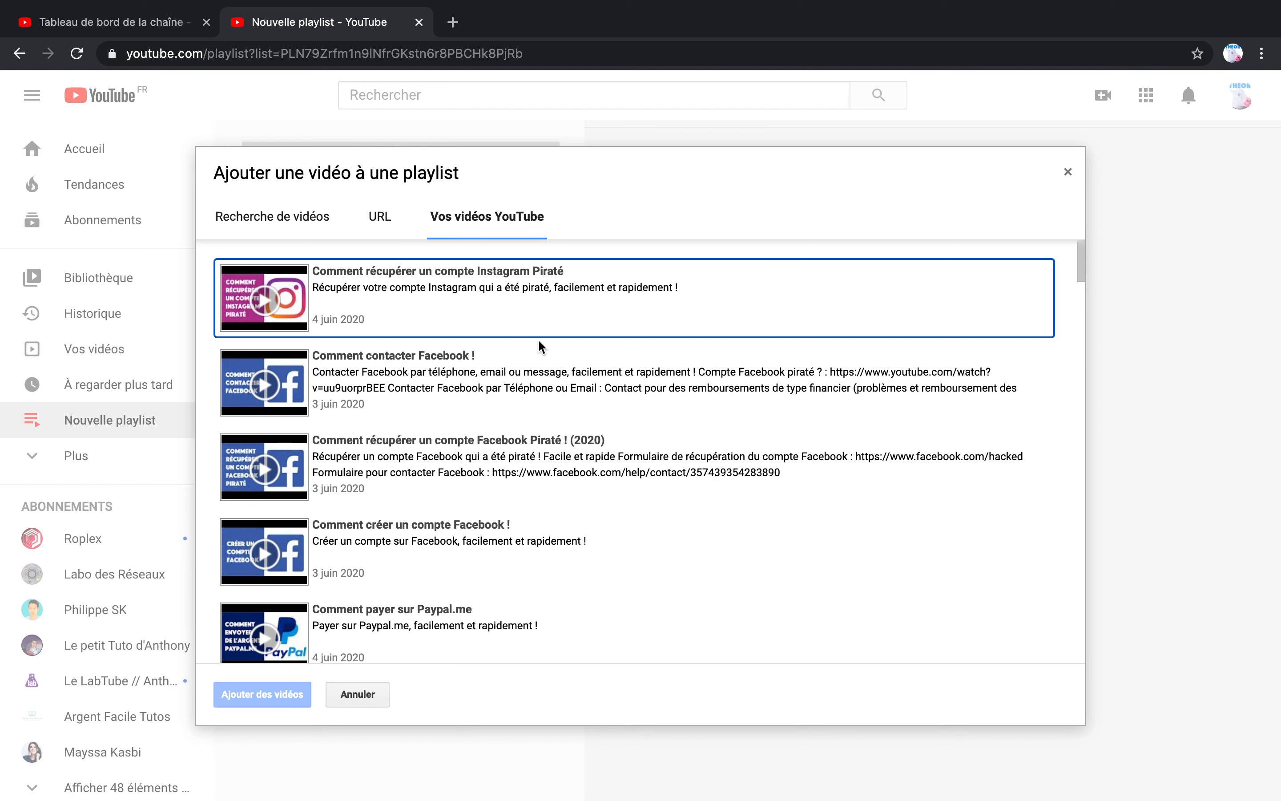
pyautogui.scroll(-3, 539, 343)
pyautogui.scroll(2, 539, 343)
pyautogui.scroll(1, 538, 339)
pyautogui.click(493, 299)
pyautogui.click(499, 378)
pyautogui.click(506, 441)
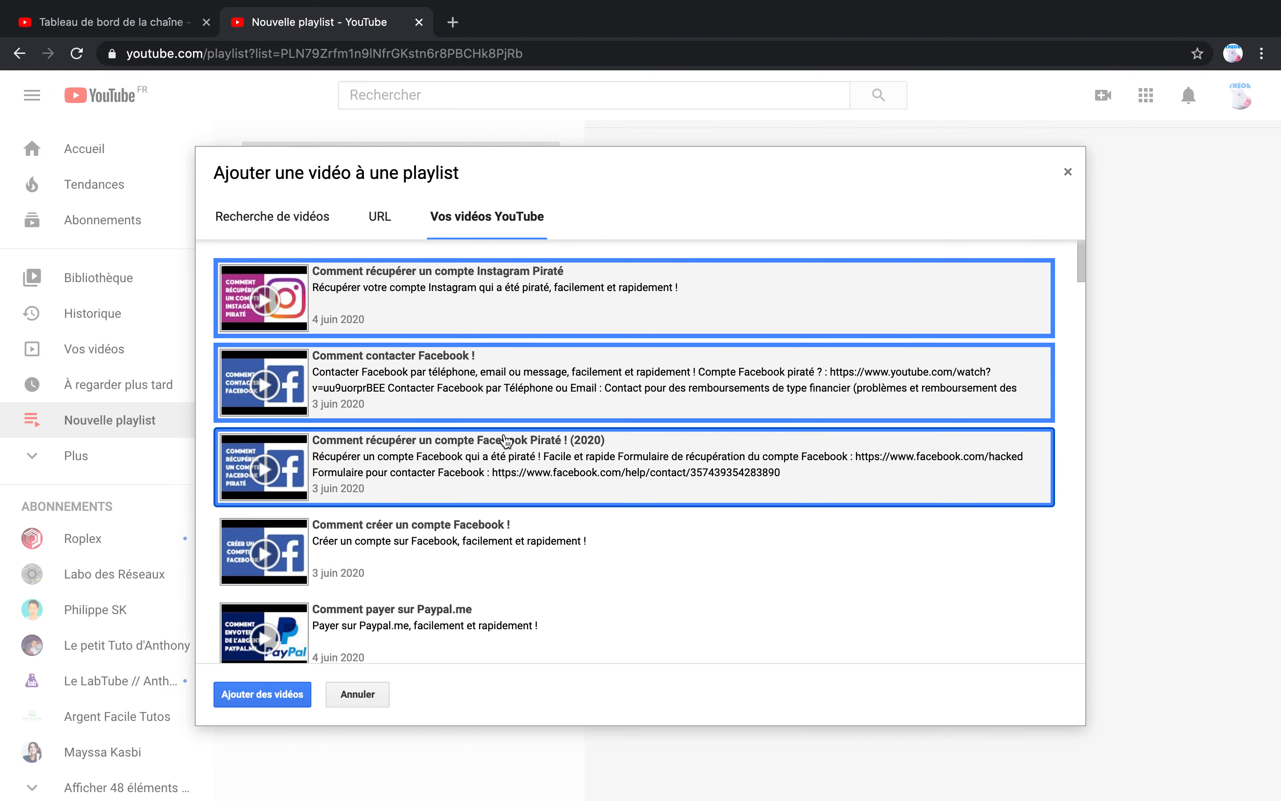
# Add to the selection the videos on paying with Paypal.me, sending money with Paypal, changing the iPhone language and finding the PayPal dispute manager.
pyautogui.scroll(-1, 503, 440)
pyautogui.click(504, 578)
pyautogui.scroll(-2, 505, 578)
pyautogui.click(505, 578)
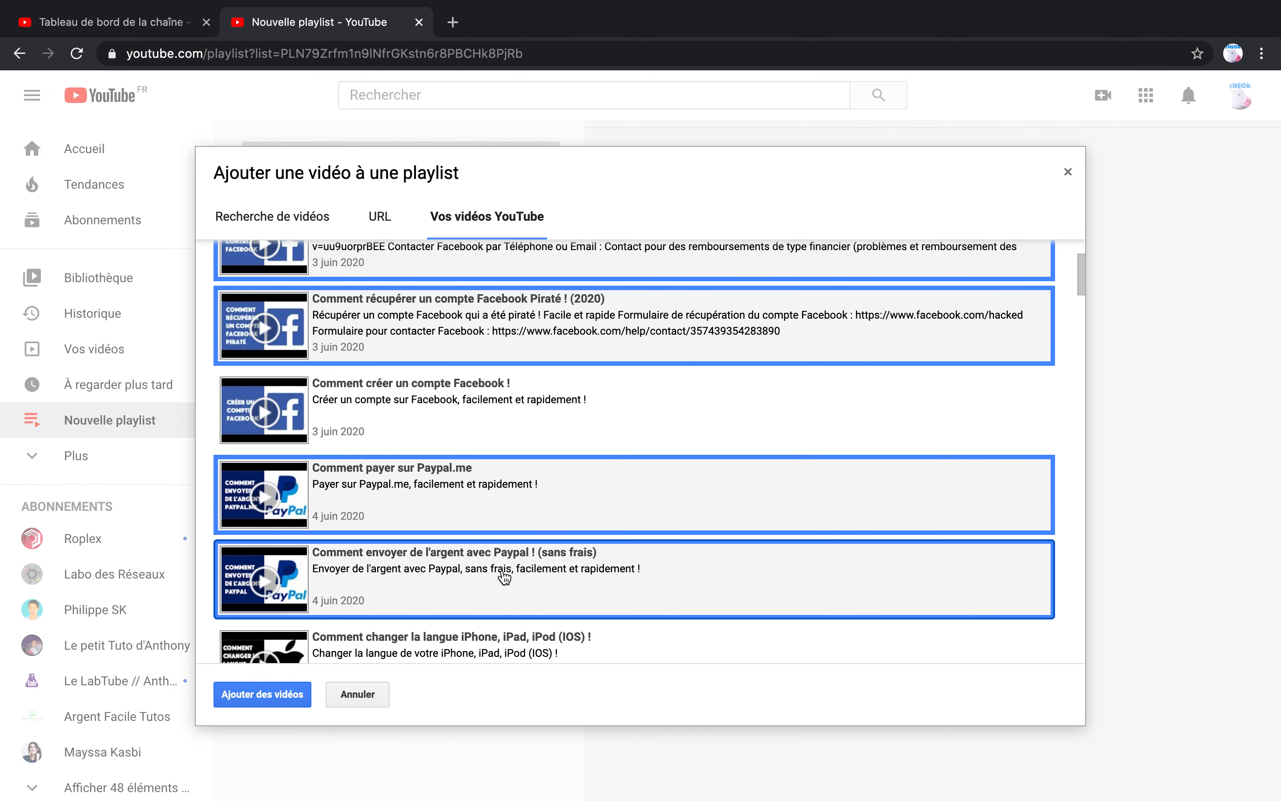
pyautogui.scroll(-2, 504, 577)
pyautogui.click(495, 543)
pyautogui.scroll(-2, 494, 542)
pyautogui.click(543, 540)
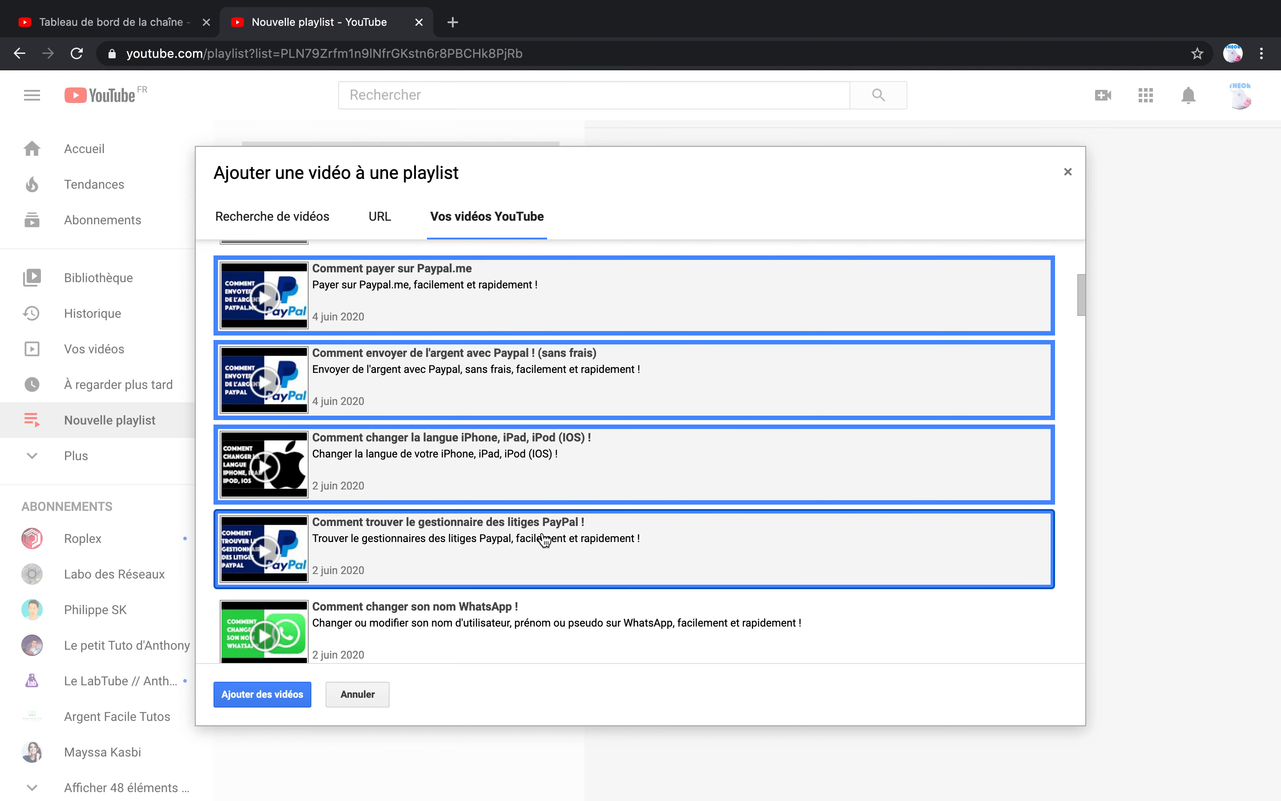
# Also select "Comment changer son nom WhatsApp !" and further videos below it in the channel's video list.
pyautogui.scroll(-2, 544, 540)
pyautogui.click(499, 540)
pyautogui.click(521, 543)
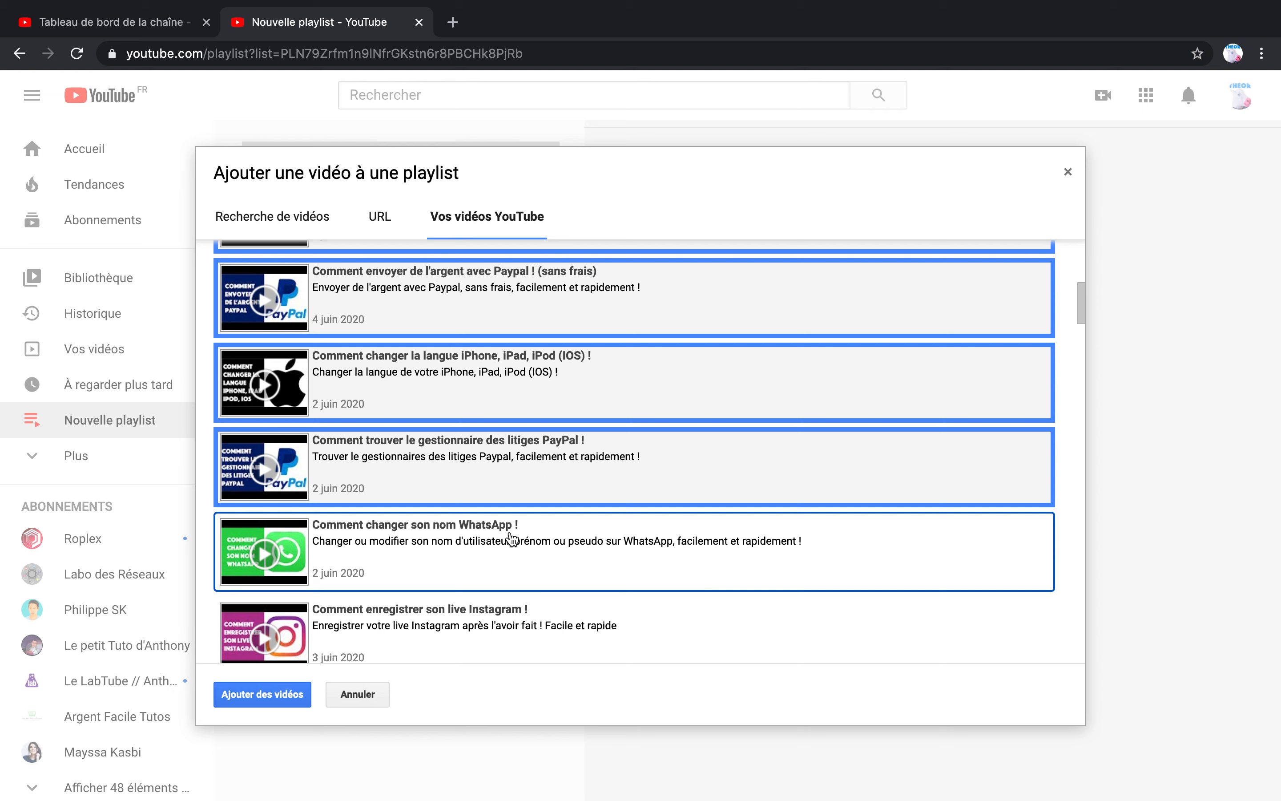
pyautogui.click(542, 540)
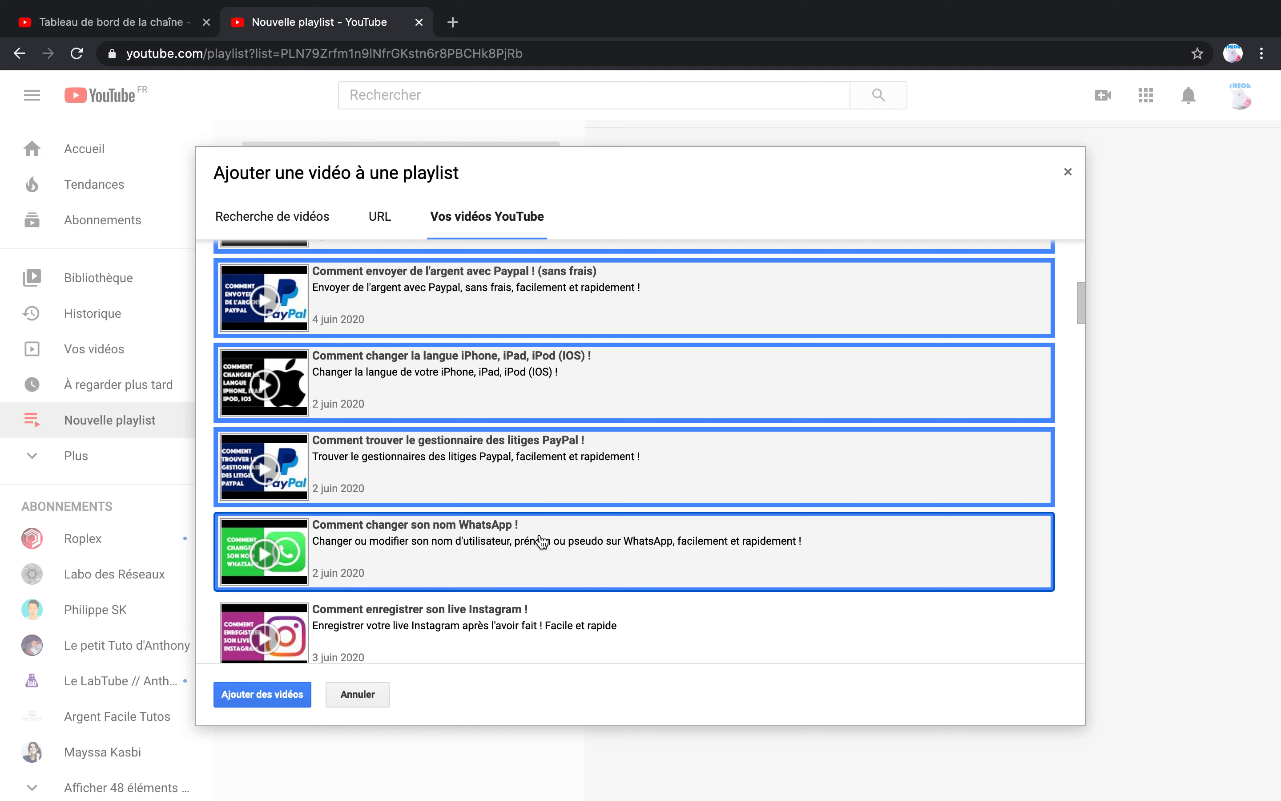
pyautogui.click(479, 564)
pyautogui.scroll(-3, 481, 456)
pyautogui.click(459, 426)
pyautogui.click(464, 503)
pyautogui.scroll(10, 465, 501)
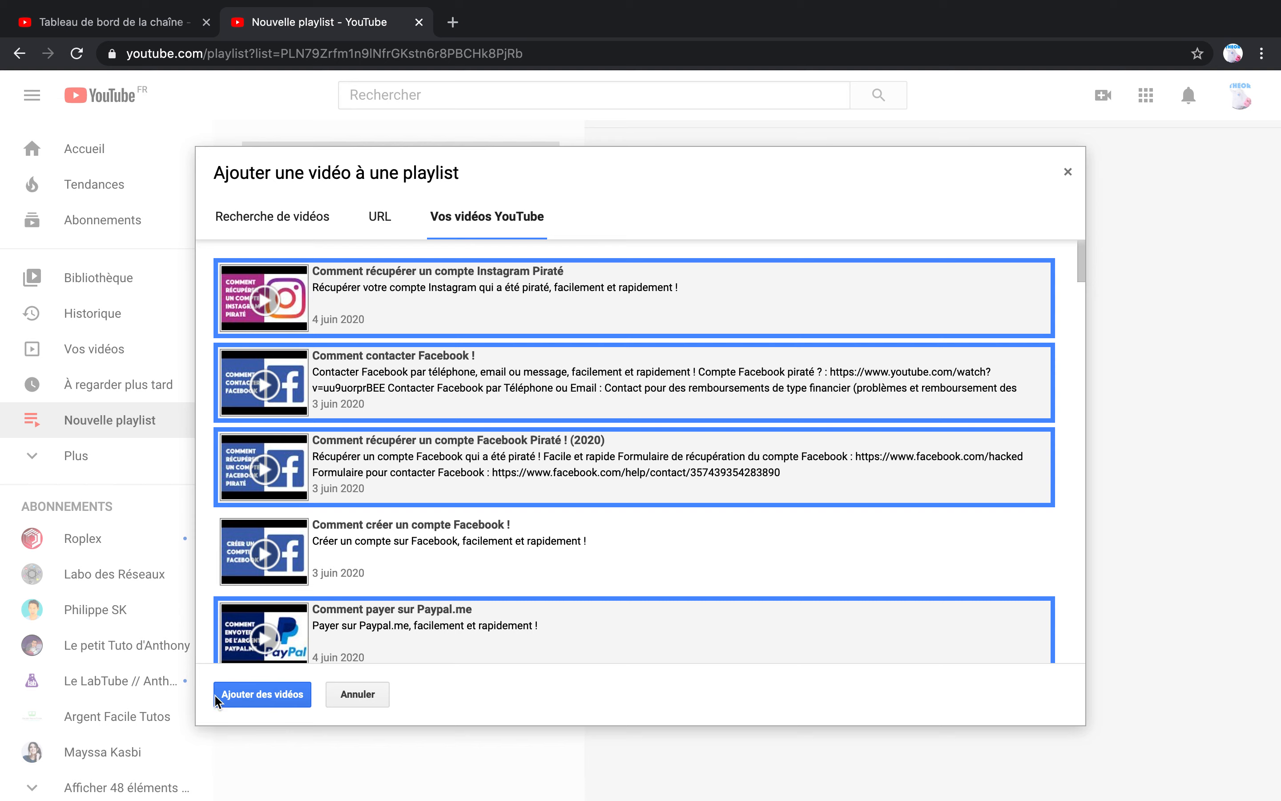
# Add all the selected channel videos to the playlist.
pyautogui.scroll(-15, 411, 463)
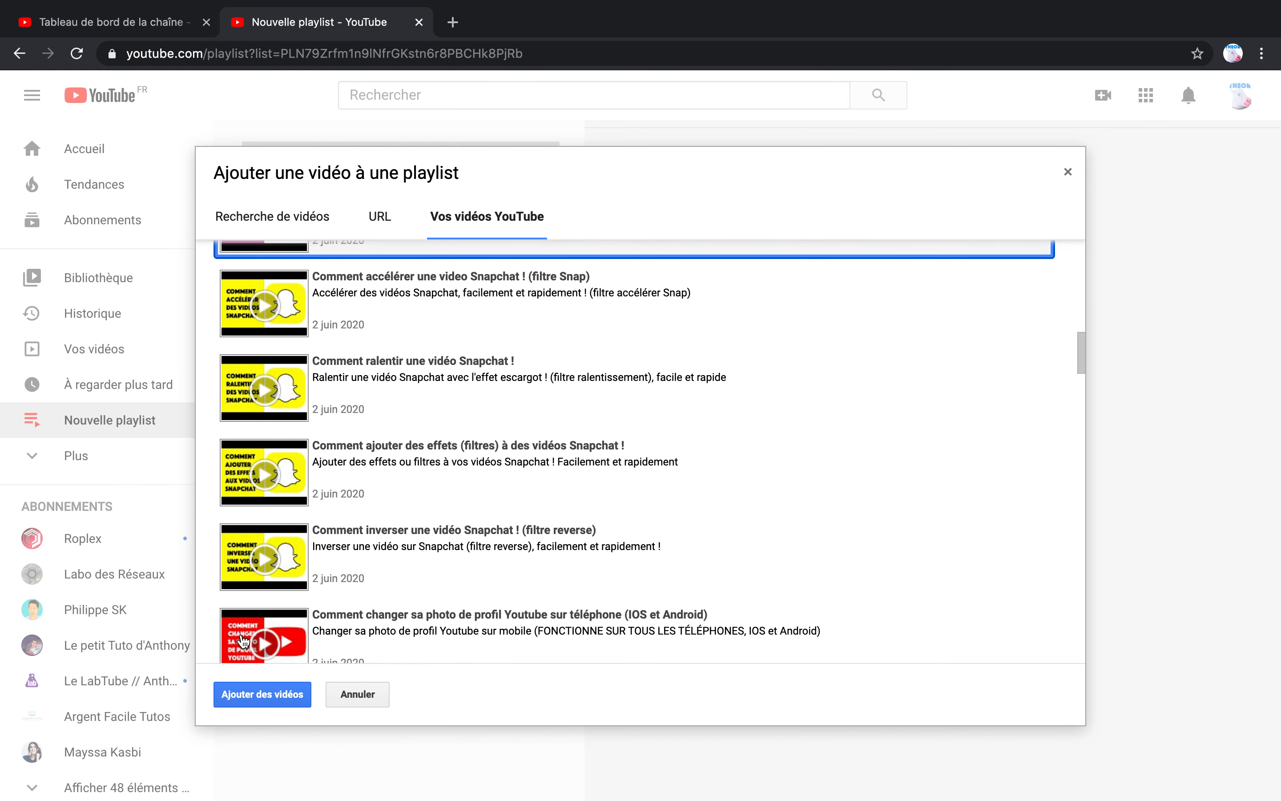
pyautogui.click(247, 699)
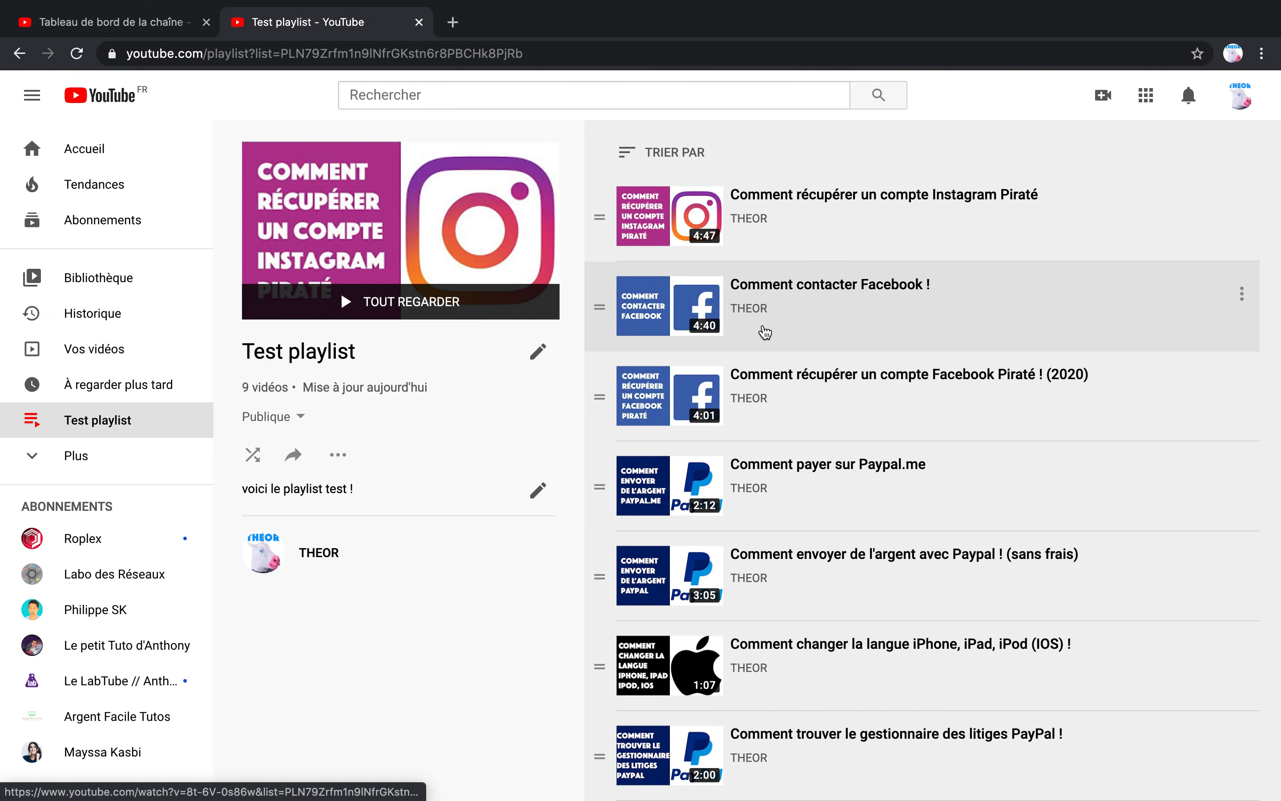
# Move the video "Comment récupérer un compte Instagram Piraté" to the last position in the playlist.
pyautogui.moveTo(597, 218)
pyautogui.mouseDown()
pyautogui.moveTo(597, 329)
pyautogui.moveTo(596, 220)
pyautogui.moveTo(614, 383)
pyautogui.moveTo(606, 175)
pyautogui.moveTo(607, 223)
pyautogui.mouseUp()
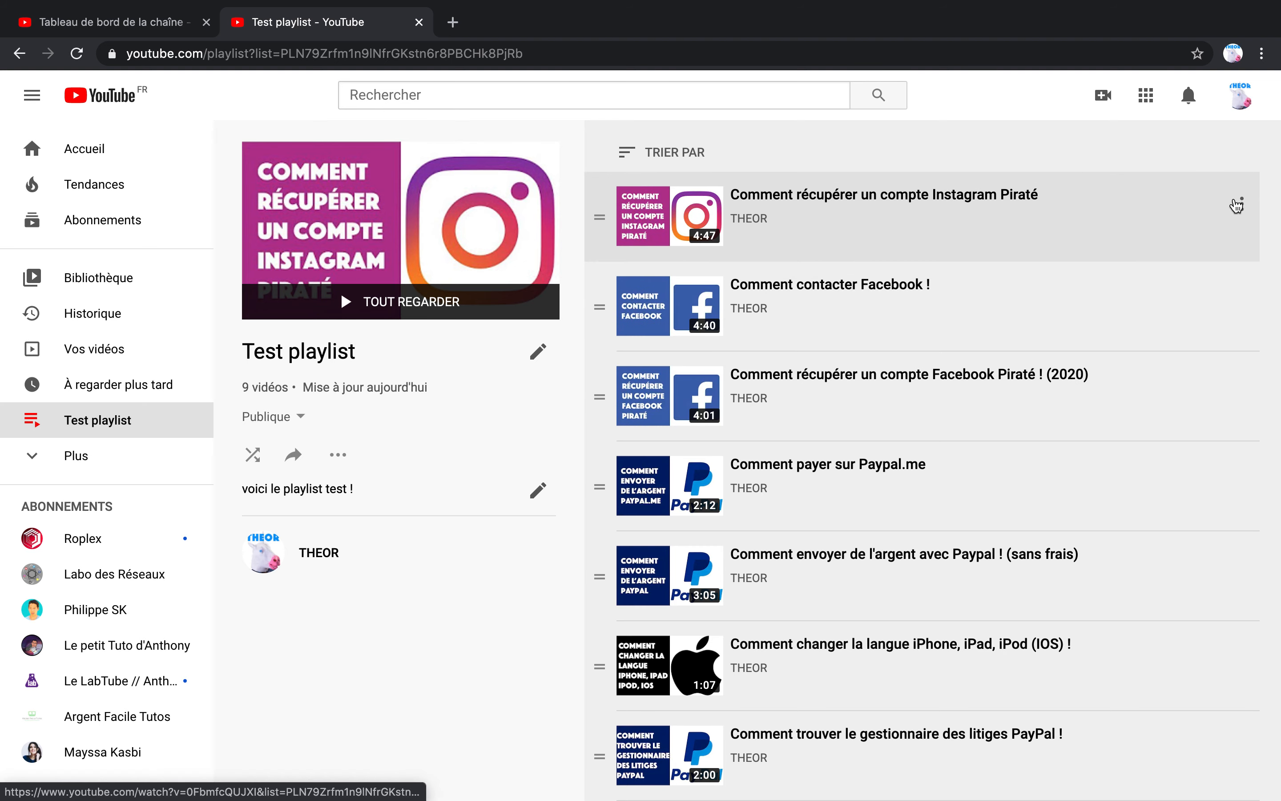
pyautogui.click(1240, 205)
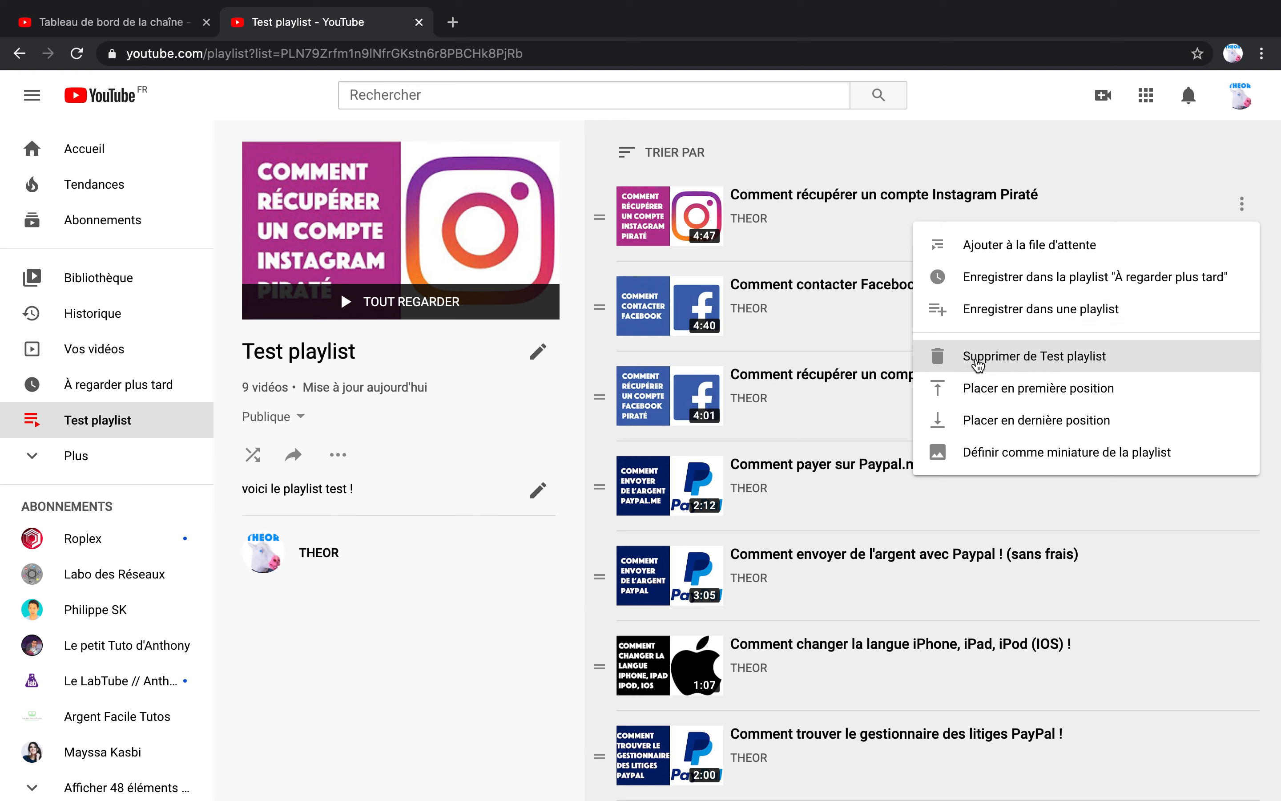
pyautogui.click(995, 420)
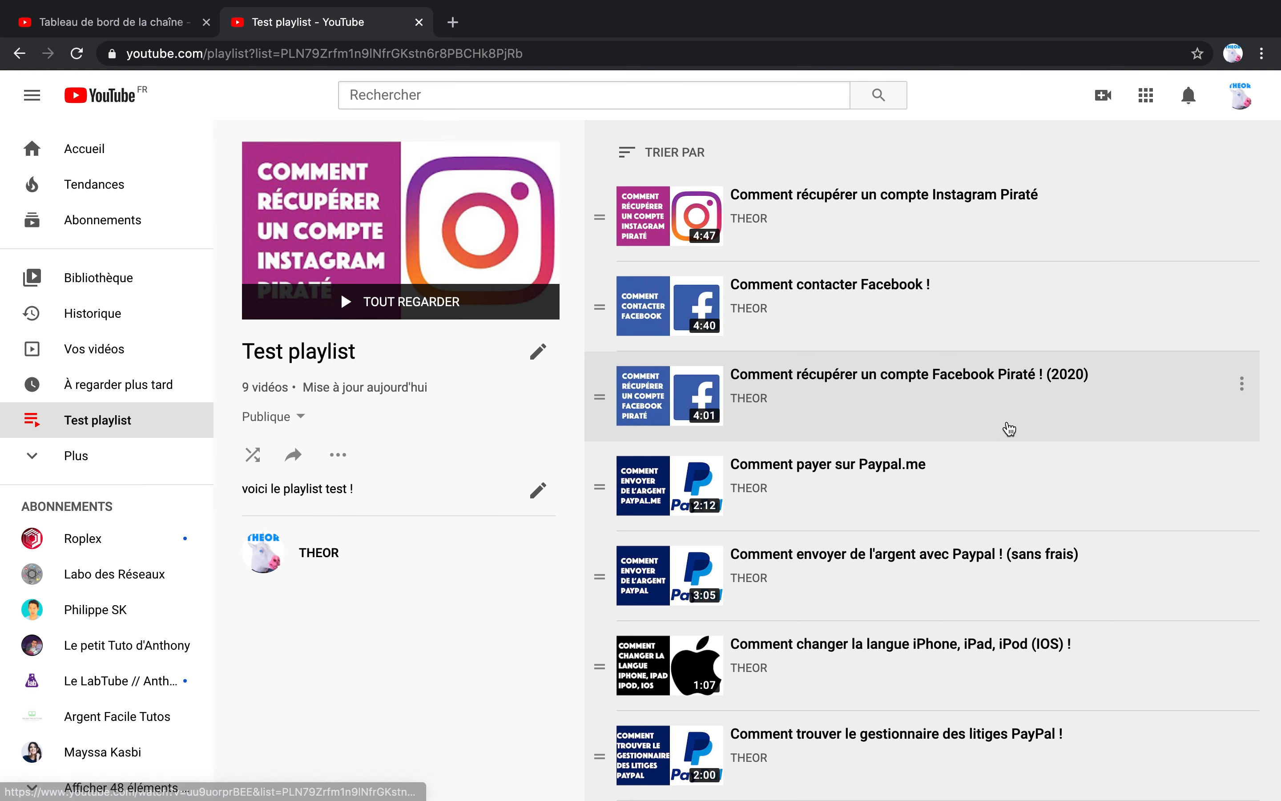
pyautogui.click(1241, 204)
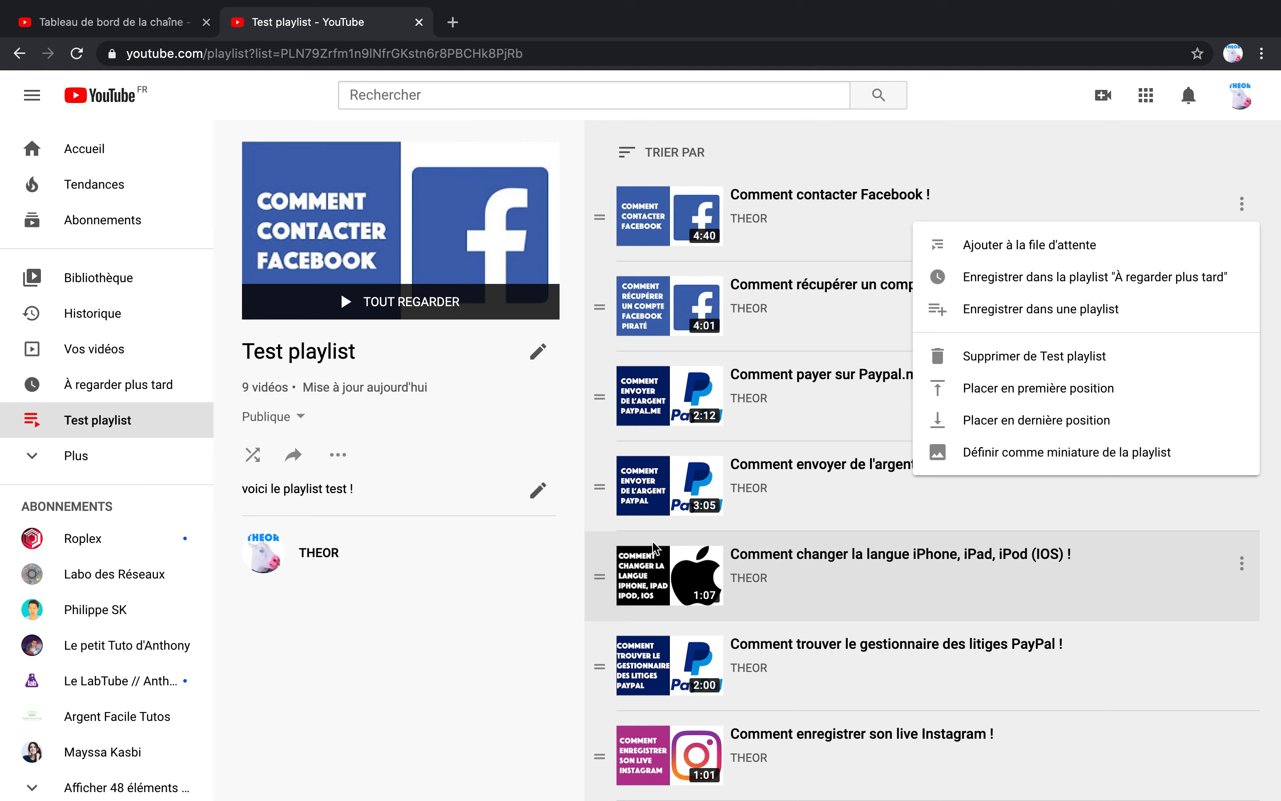
pyautogui.click(469, 643)
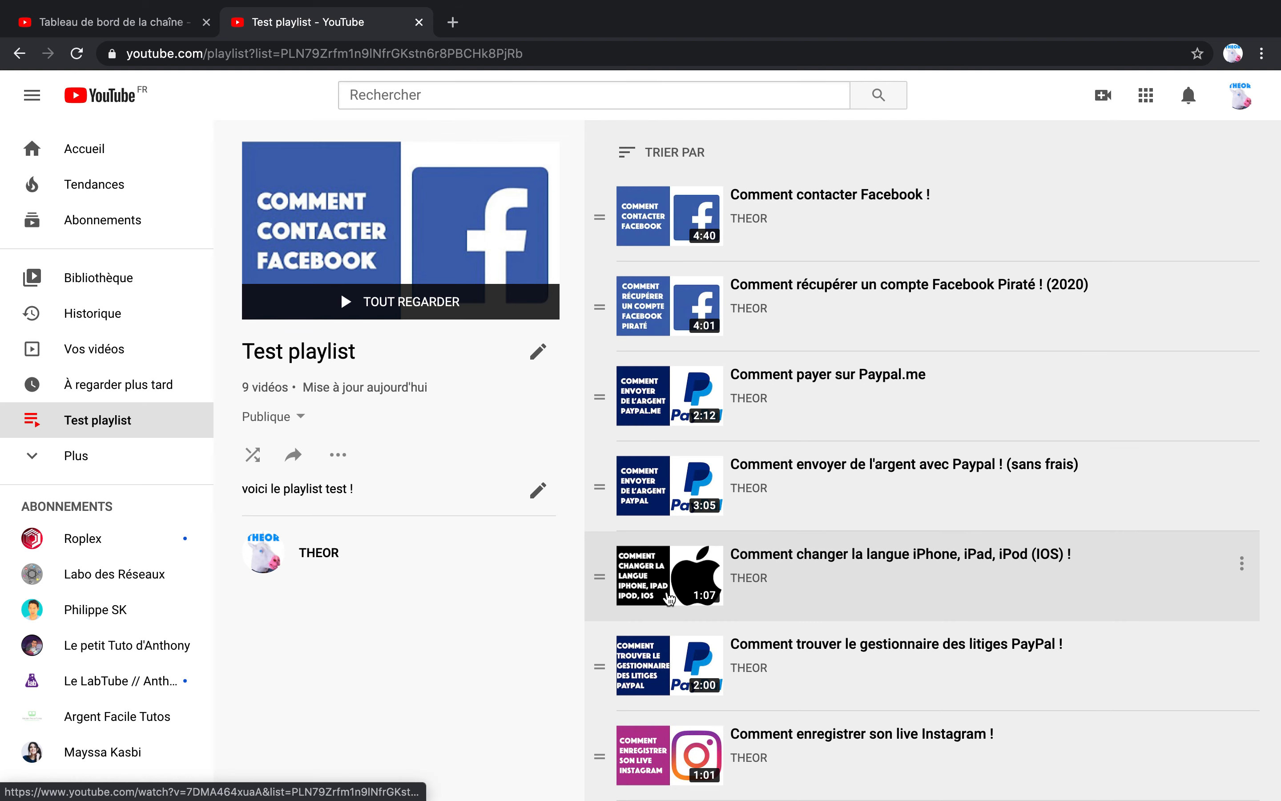
# Set "Comment changer la langue iPhone, iPad, iPod (IOS) !" as the playlist thumbnail, and remove that video from Test playlist.
pyautogui.click(1241, 563)
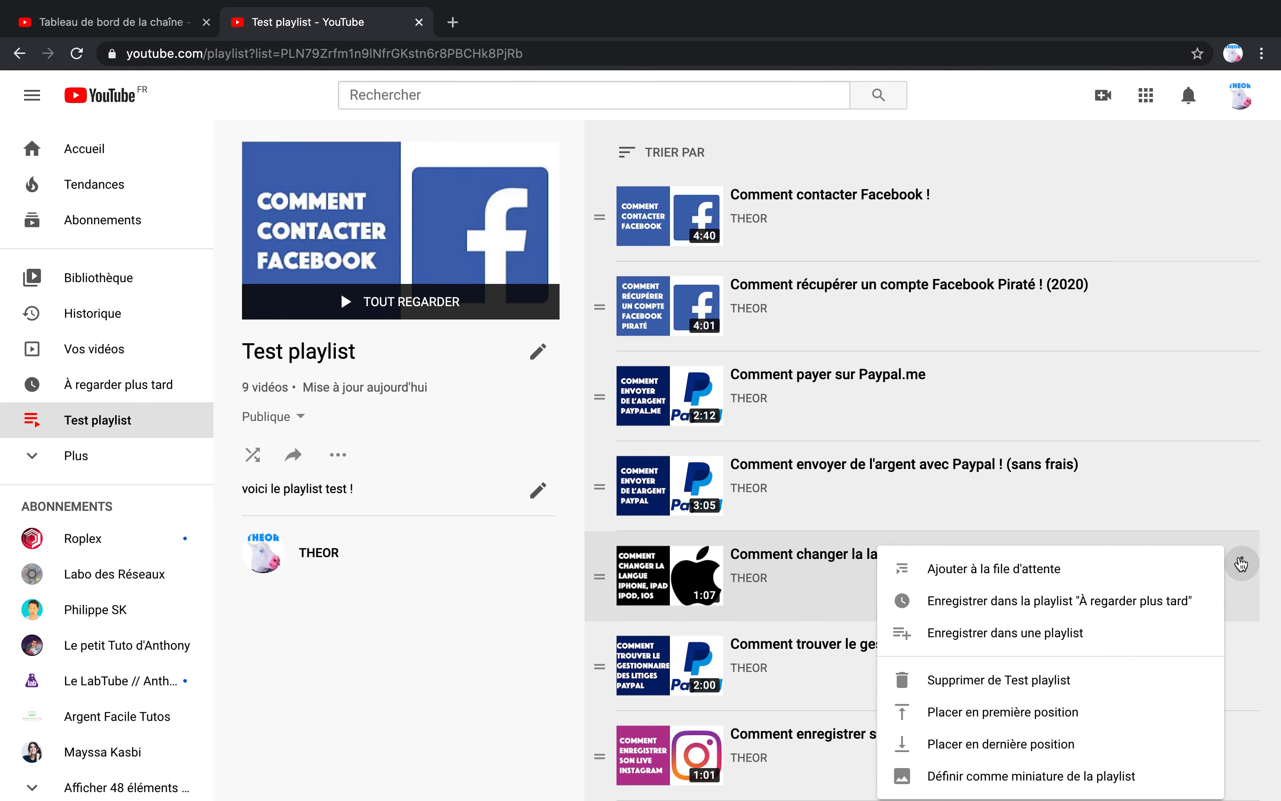
pyautogui.click(1050, 776)
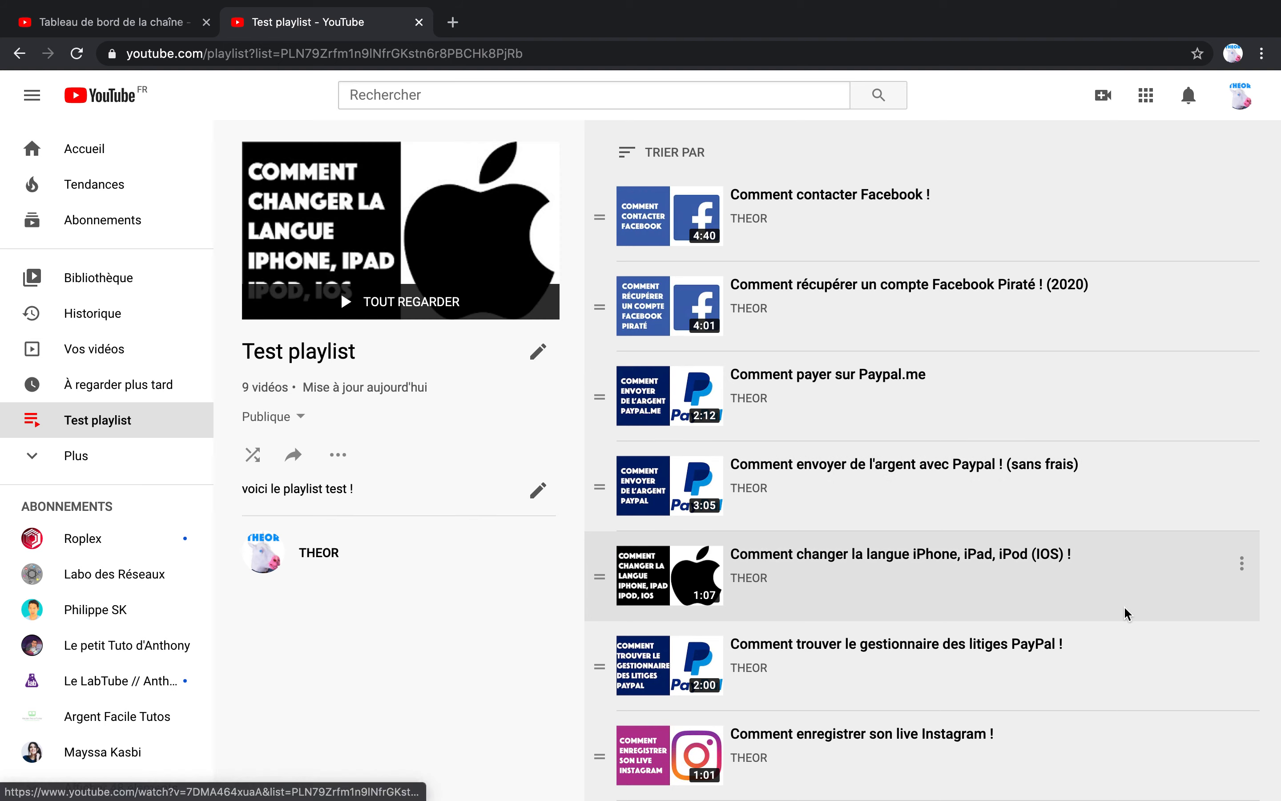
pyautogui.click(1242, 563)
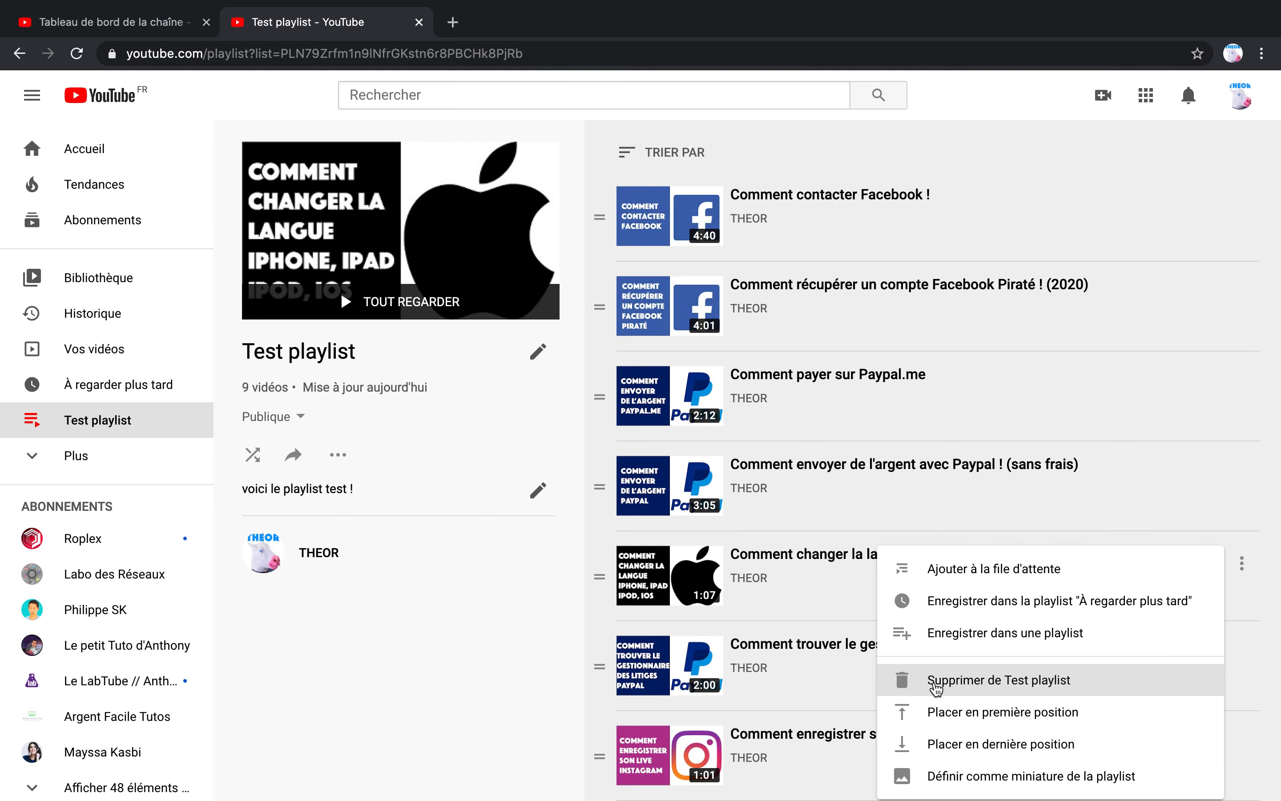
pyautogui.click(959, 686)
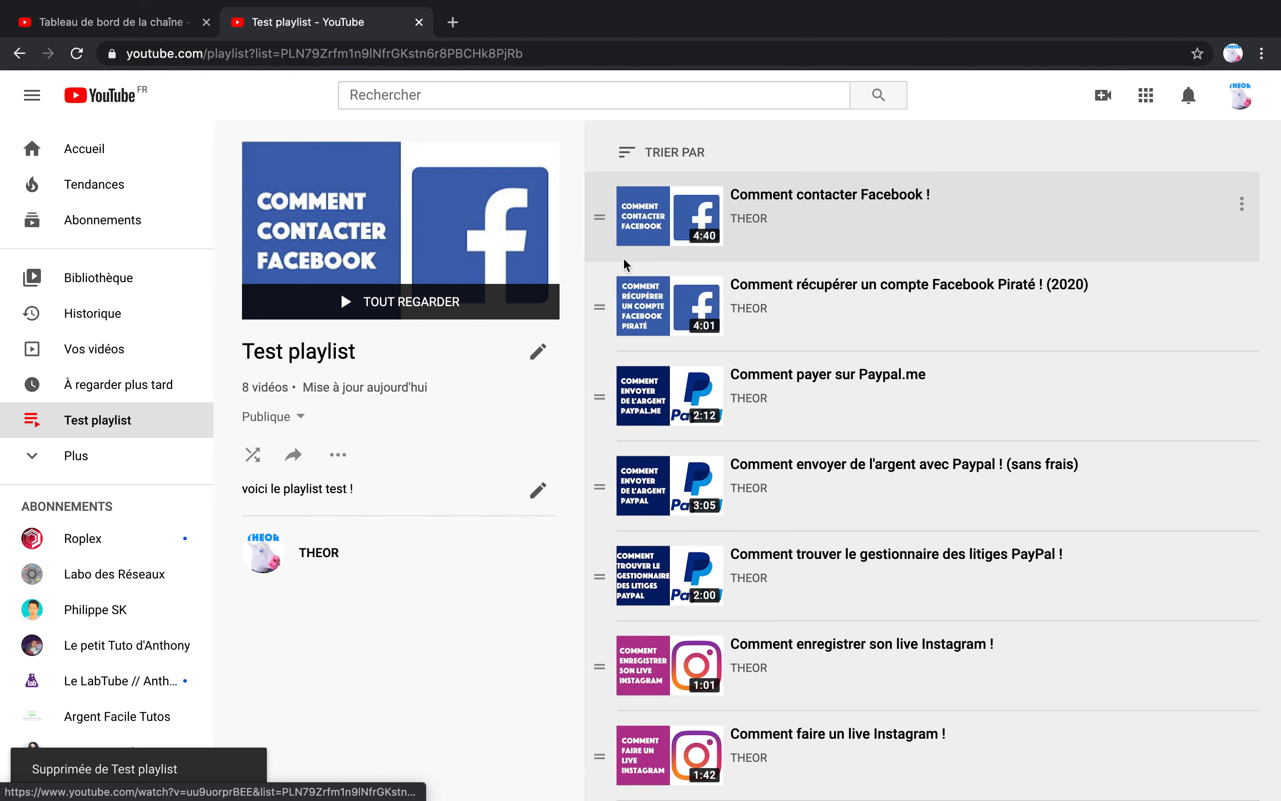
# Examine the options for sorting the playlist's videos.
pyautogui.click(626, 161)
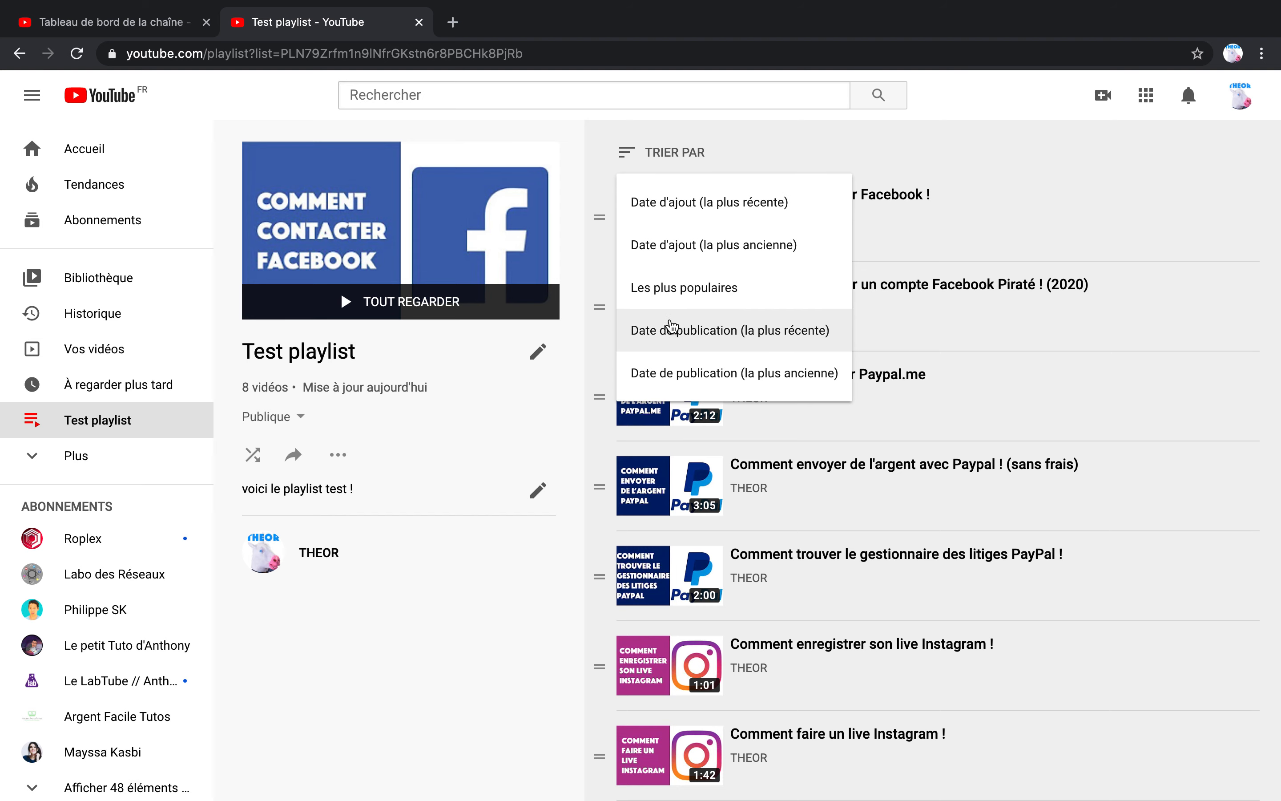
pyautogui.click(1056, 204)
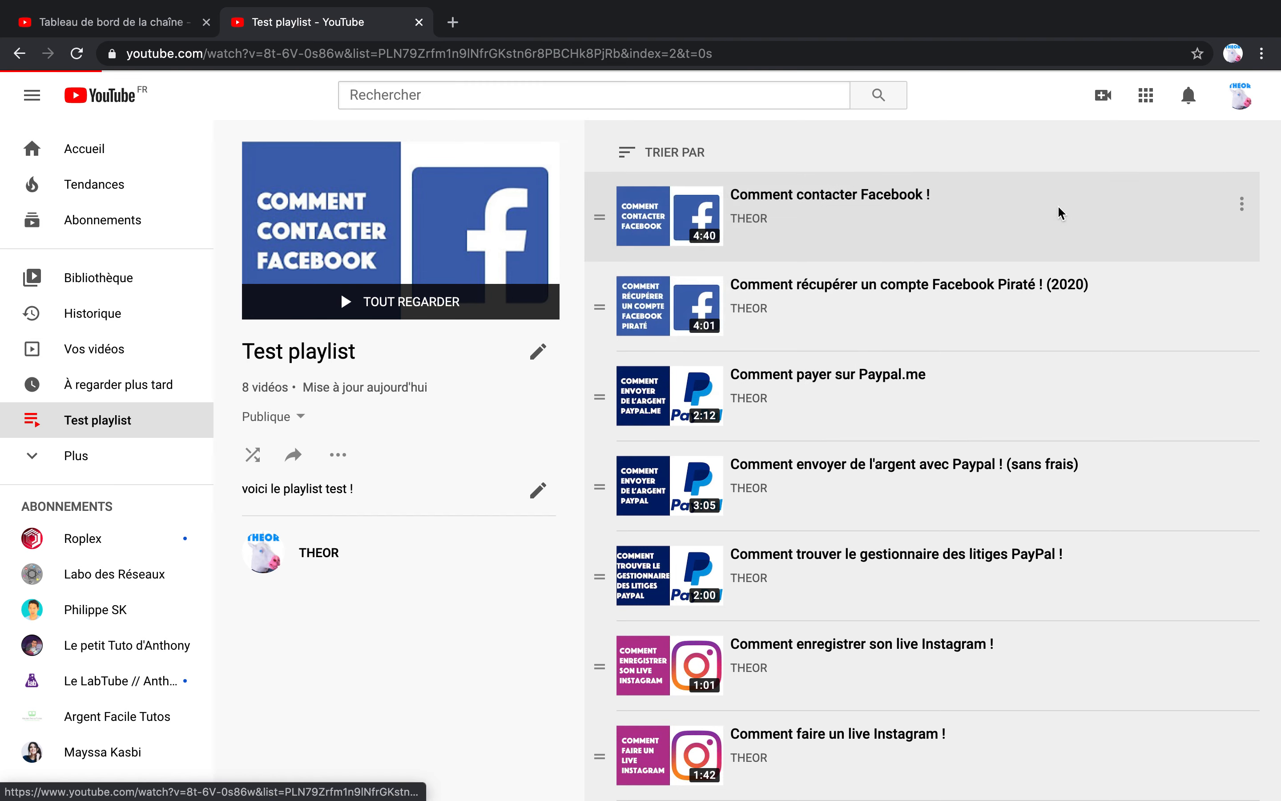
pyautogui.click(18, 54)
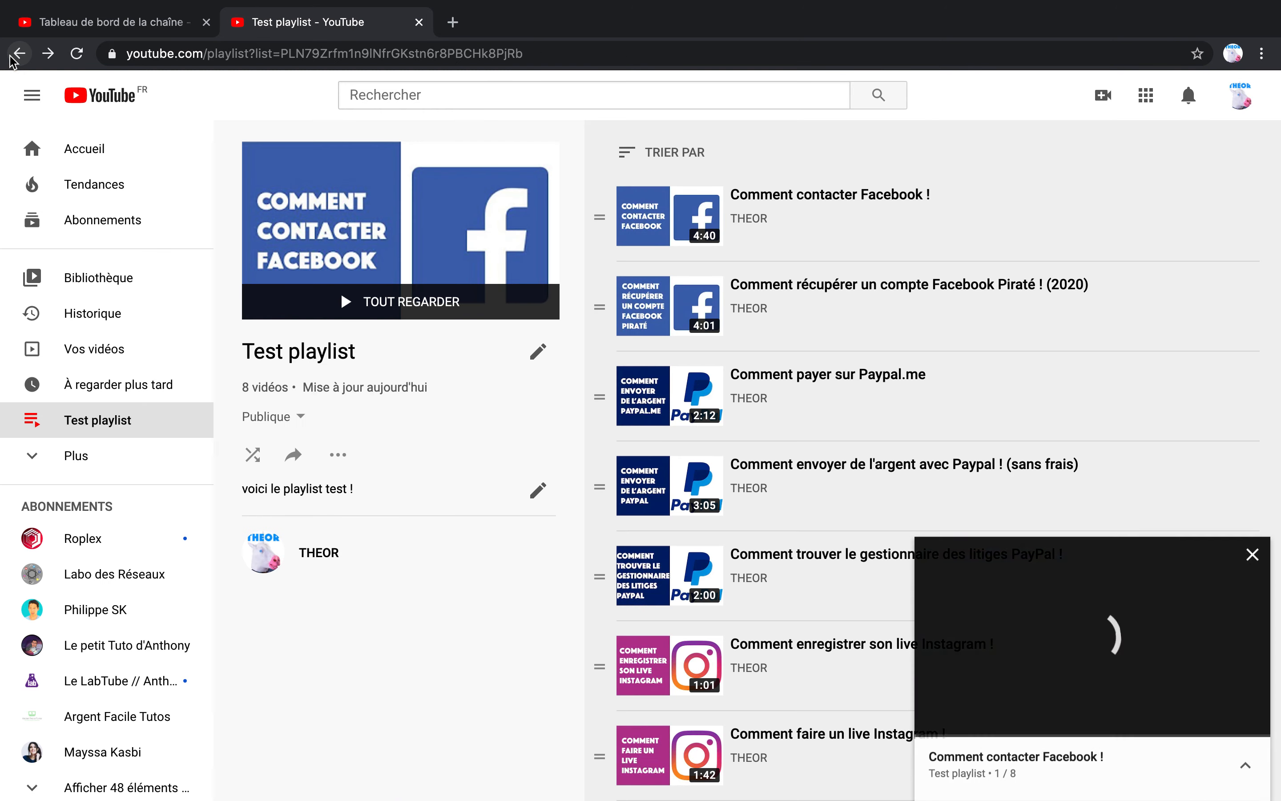
pyautogui.click(1253, 561)
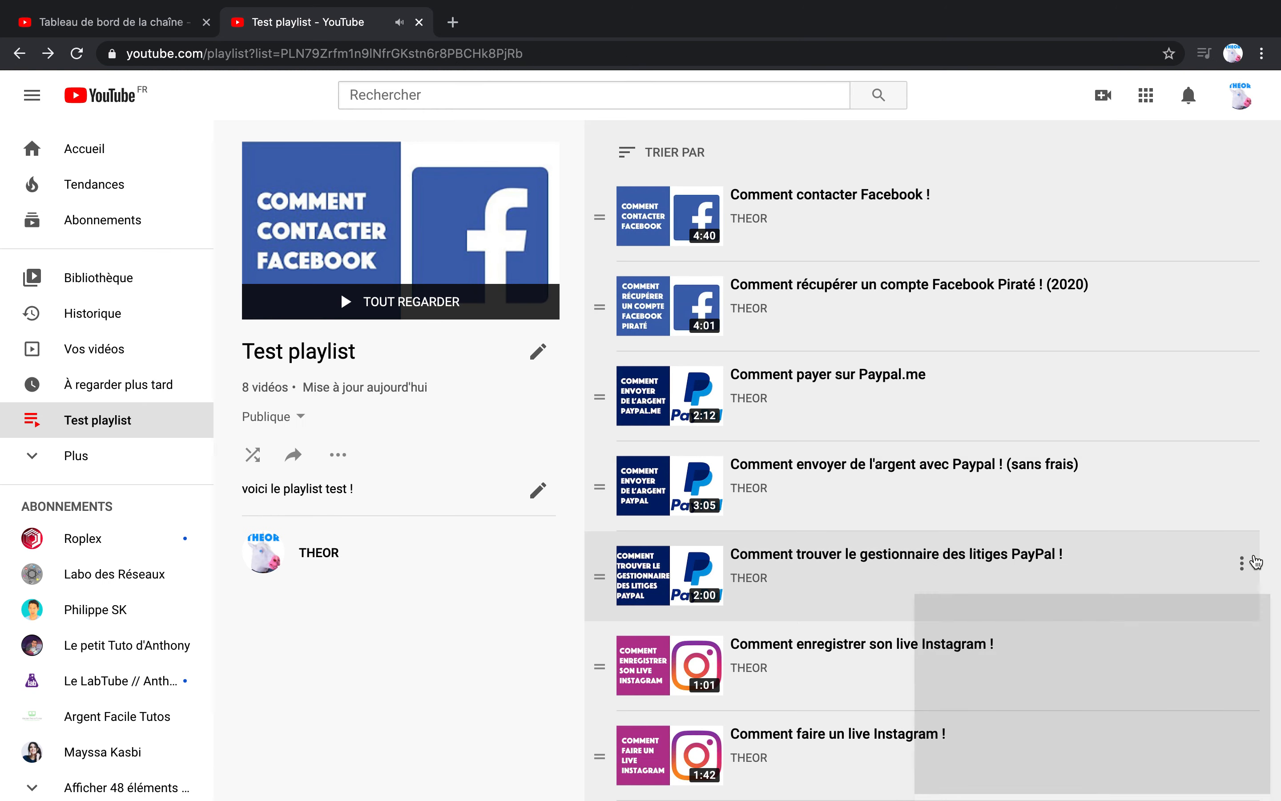
# Examine the options for sharing the playlist.
pyautogui.scroll(-1, 818, 445)
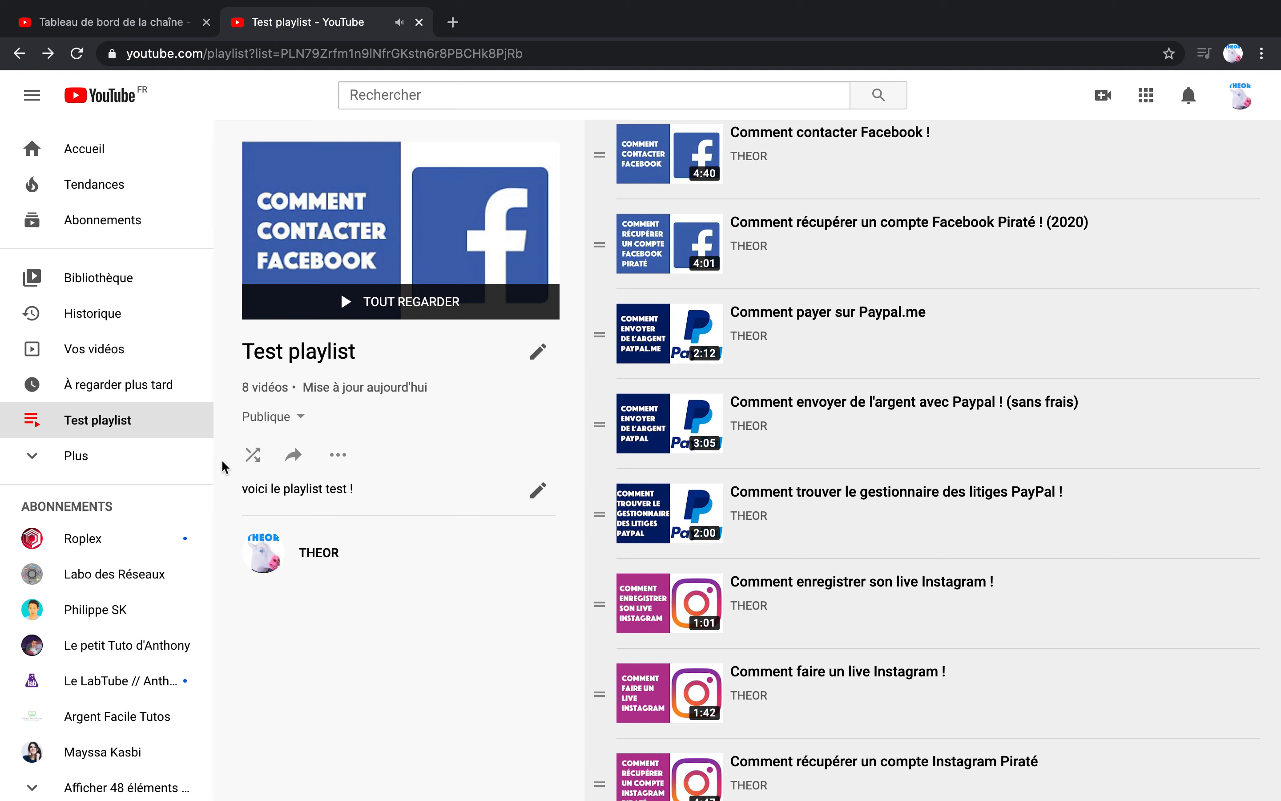
pyautogui.click(294, 456)
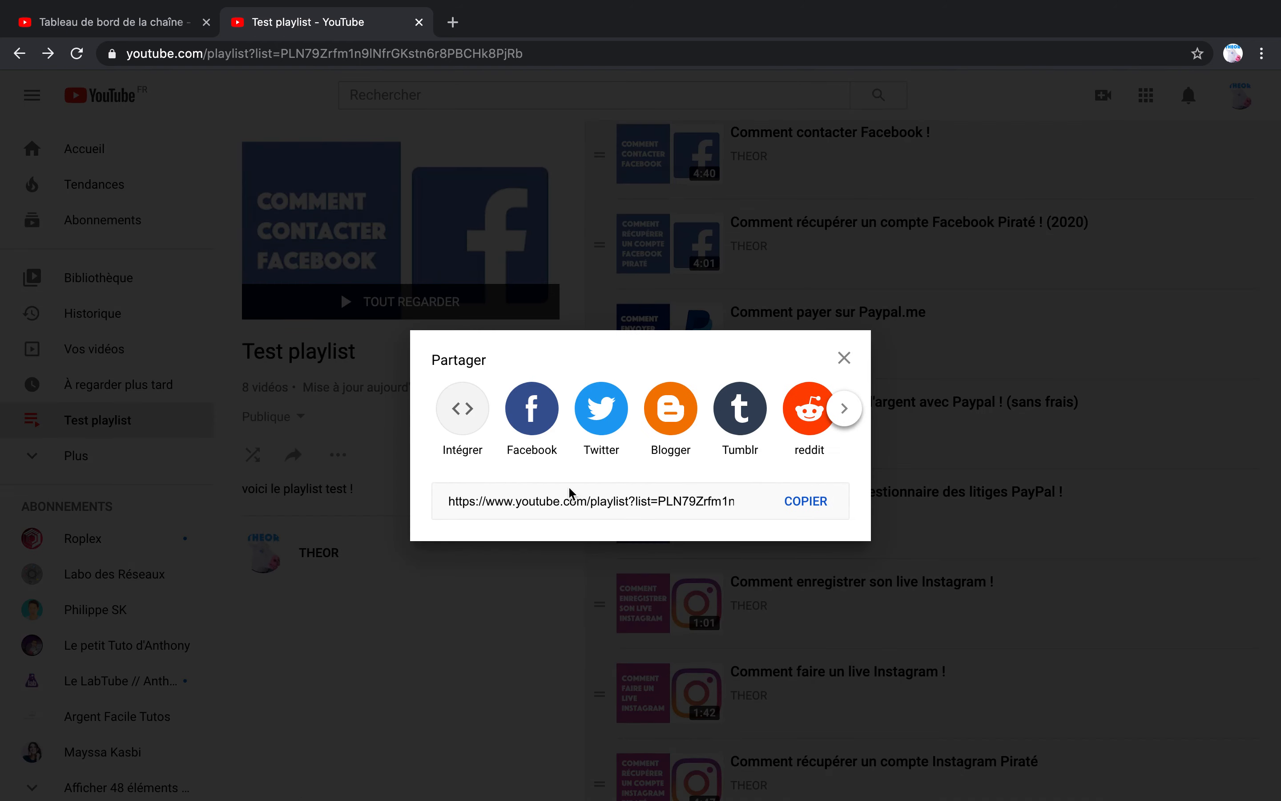
pyautogui.click(846, 359)
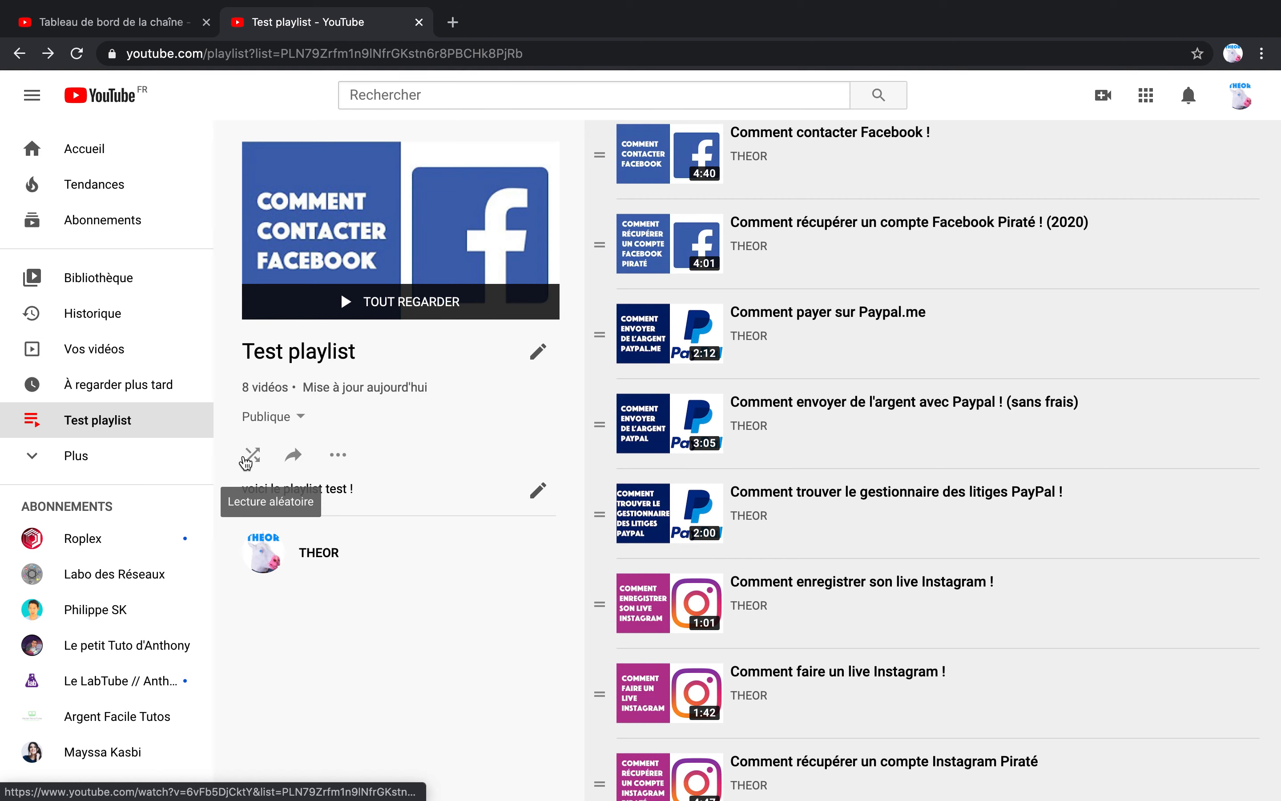
# Review the playlist's videos, the actions available for the PayPal dispute manager video, and the playlist's video count and update date.
pyautogui.scroll(-1, 757, 323)
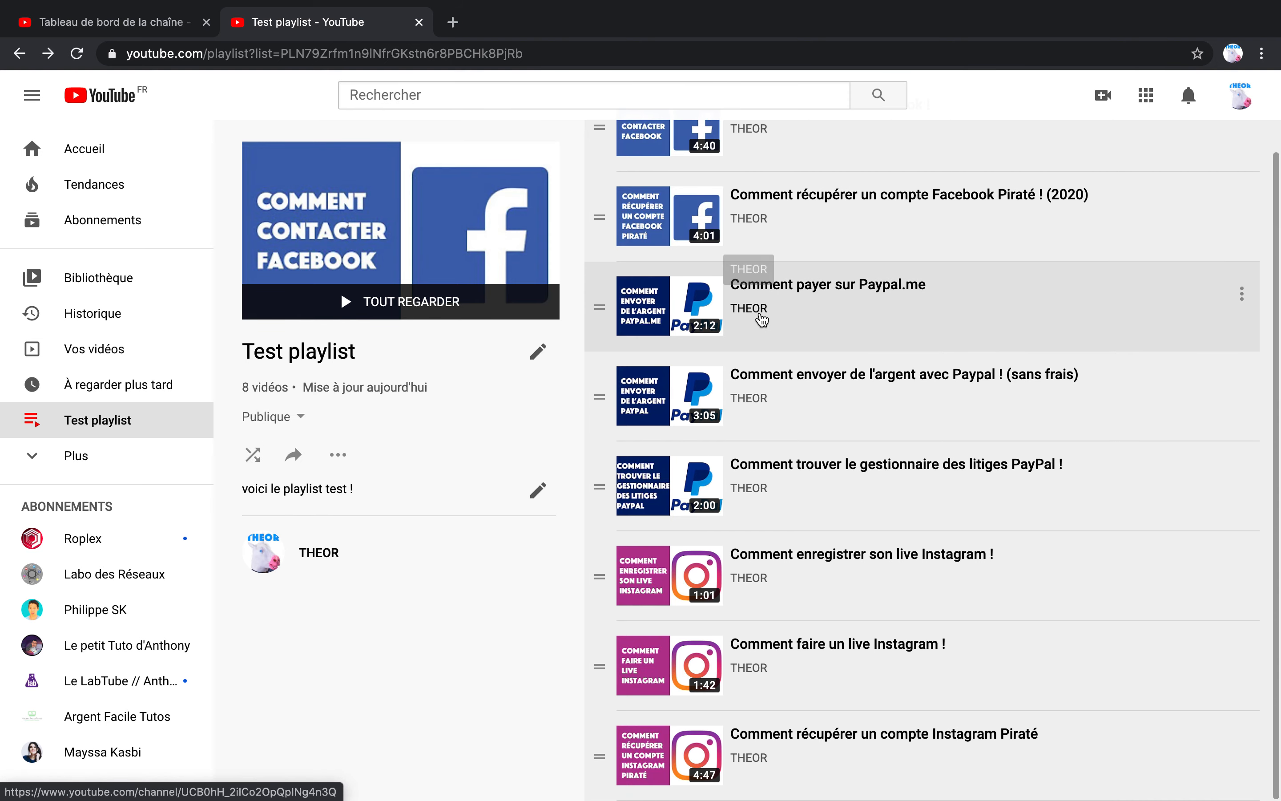
pyautogui.scroll(3, 762, 320)
pyautogui.scroll(-2, 738, 175)
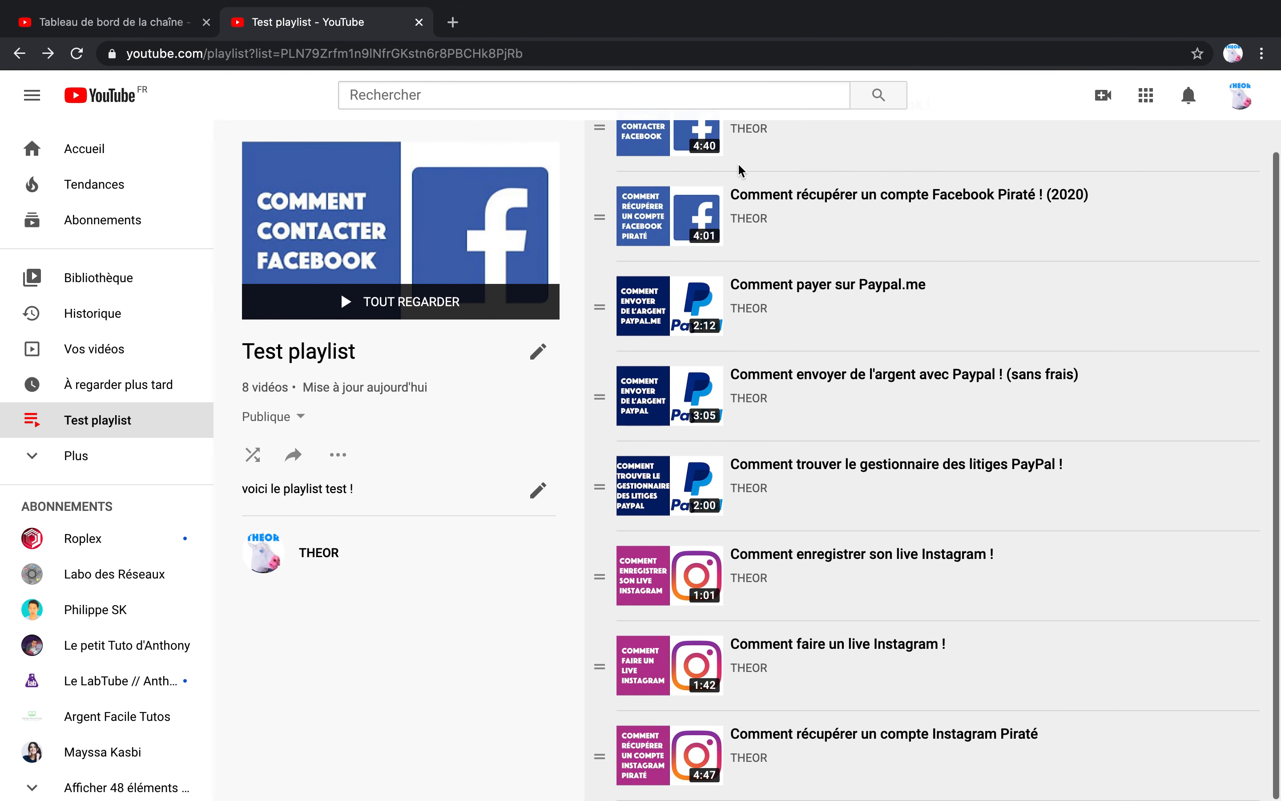
pyautogui.click(1241, 472)
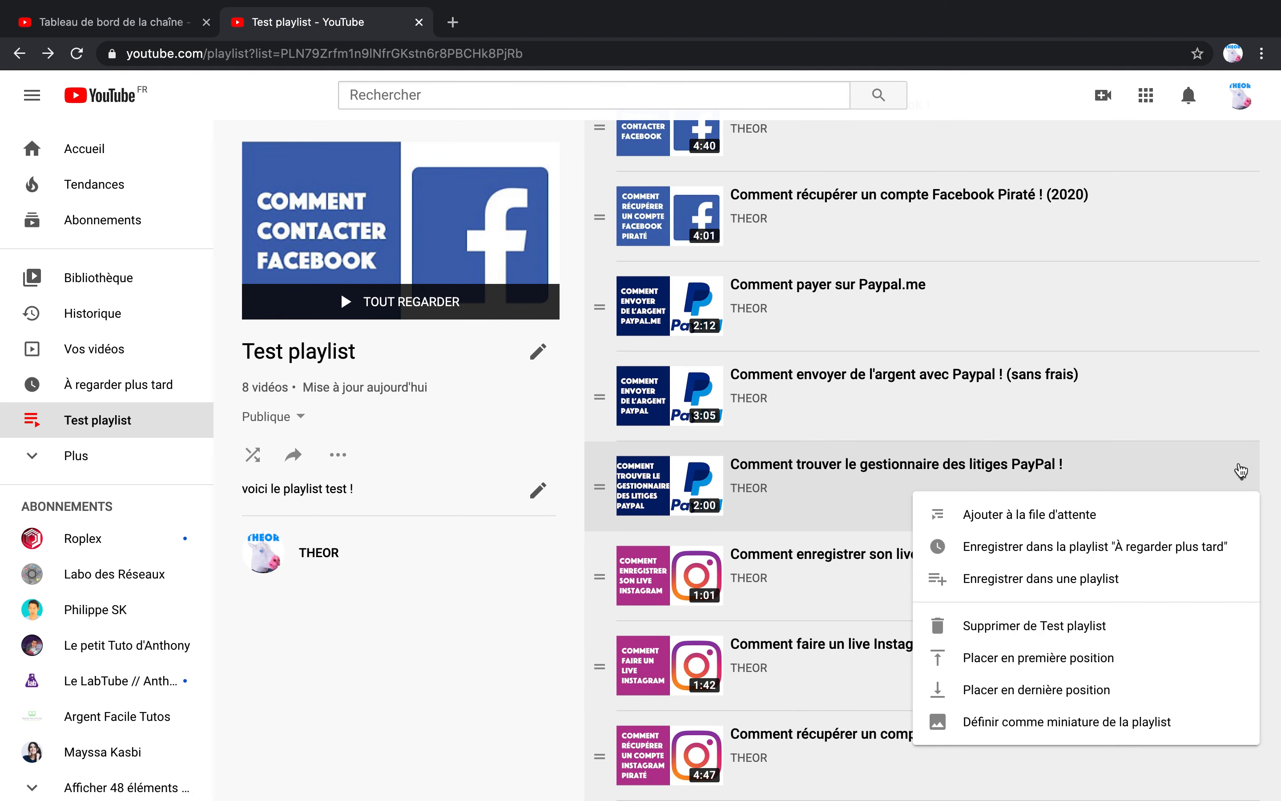
pyautogui.click(486, 602)
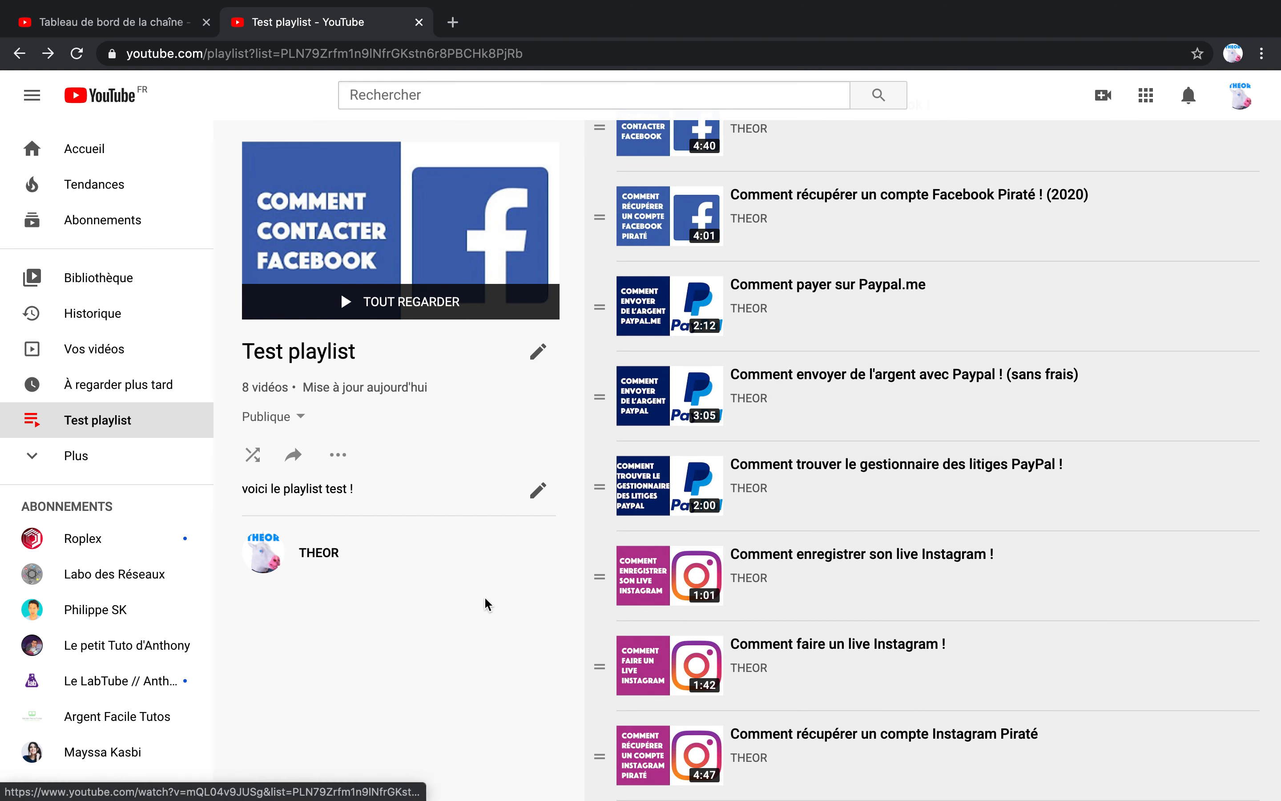
pyautogui.scroll(2, 683, 395)
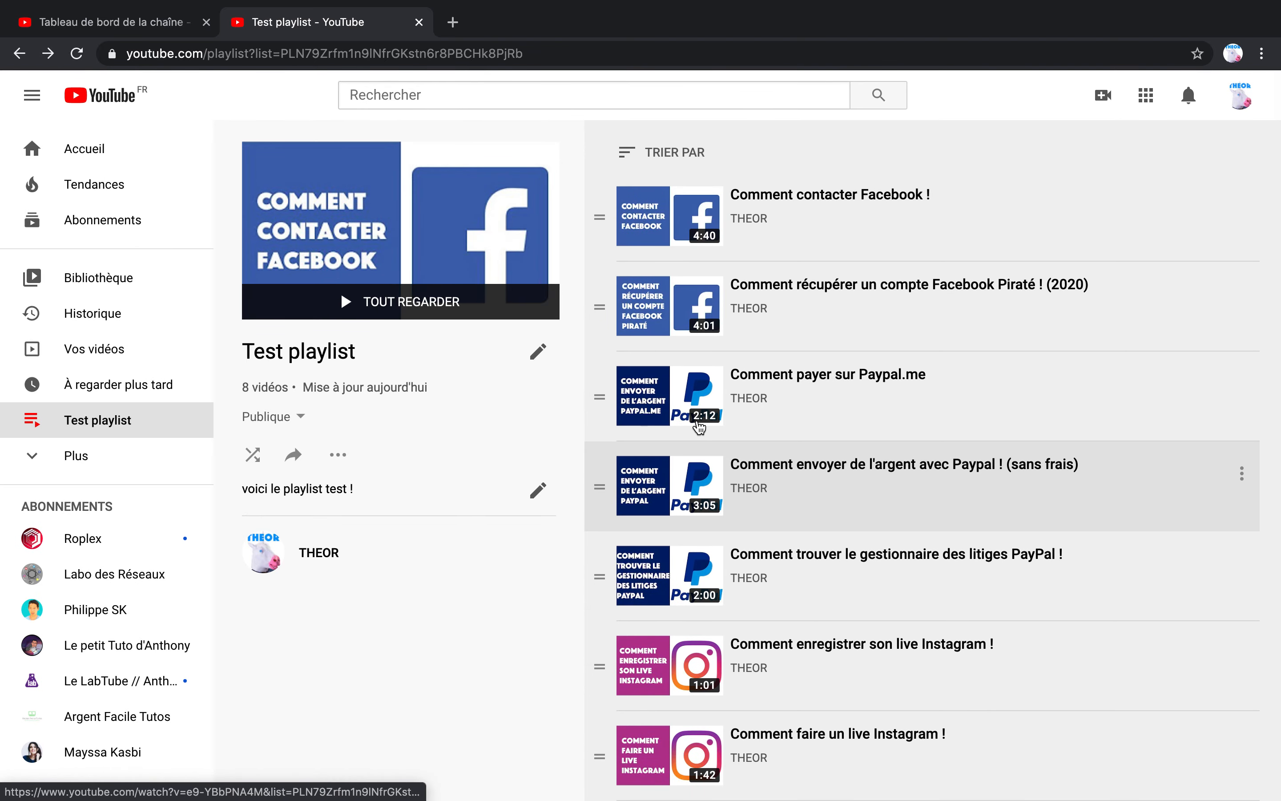
pyautogui.moveTo(233, 391); pyautogui.dragTo(389, 382)
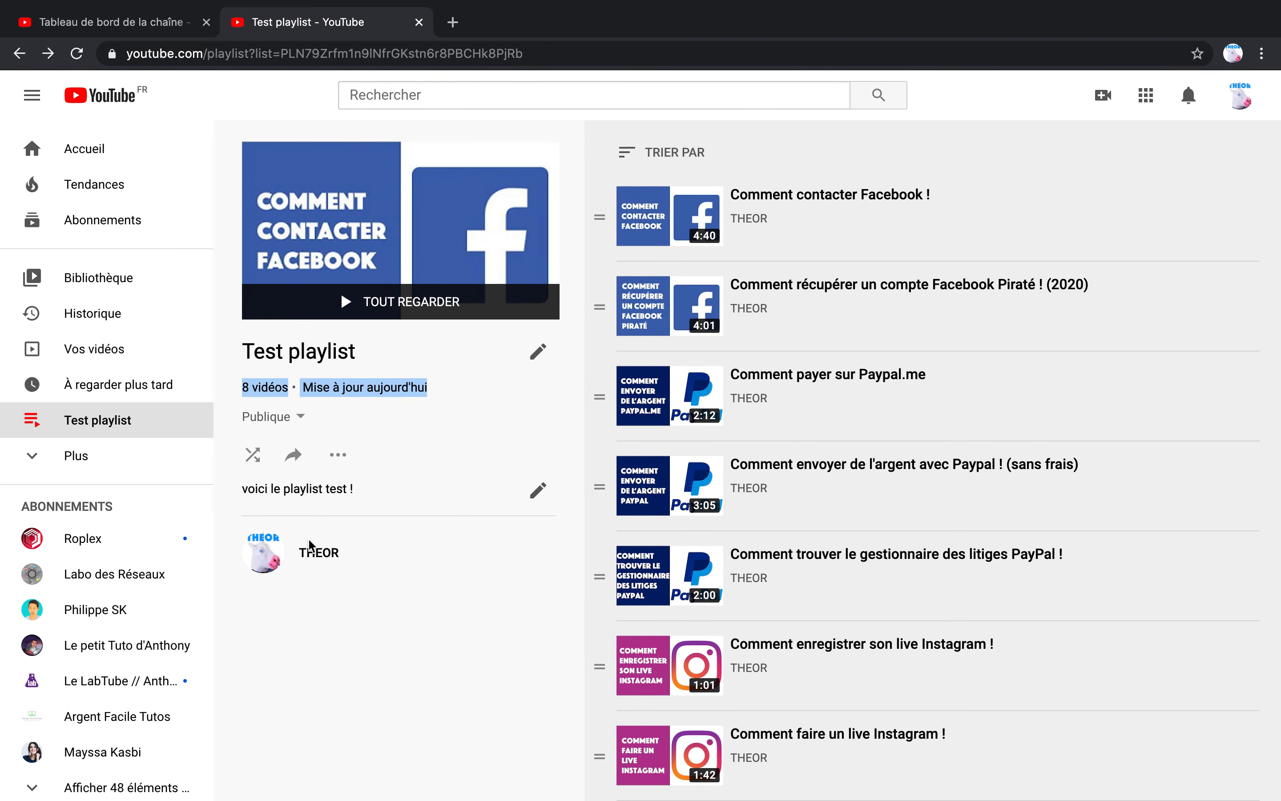
pyautogui.click(454, 665)
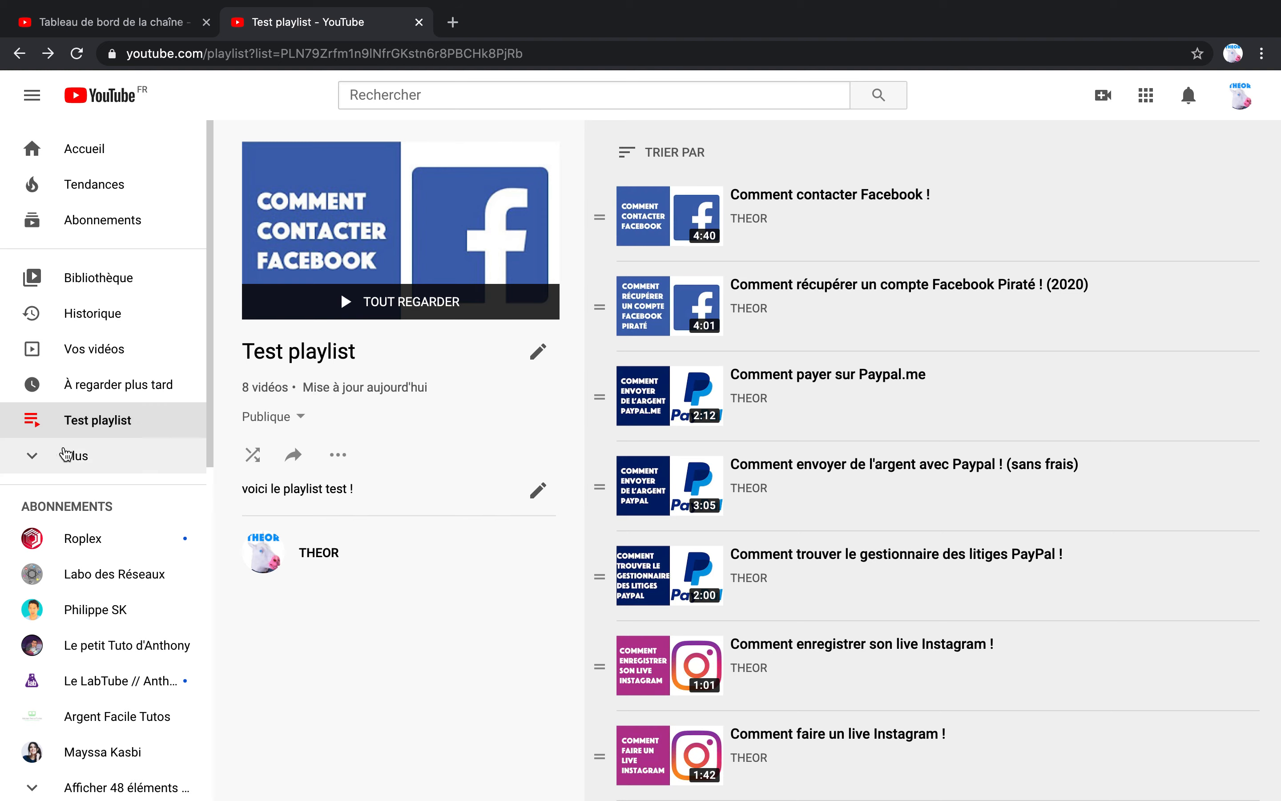
# Open the channel's own videos page and expand the complete list of its playlists.
pyautogui.click(77, 354)
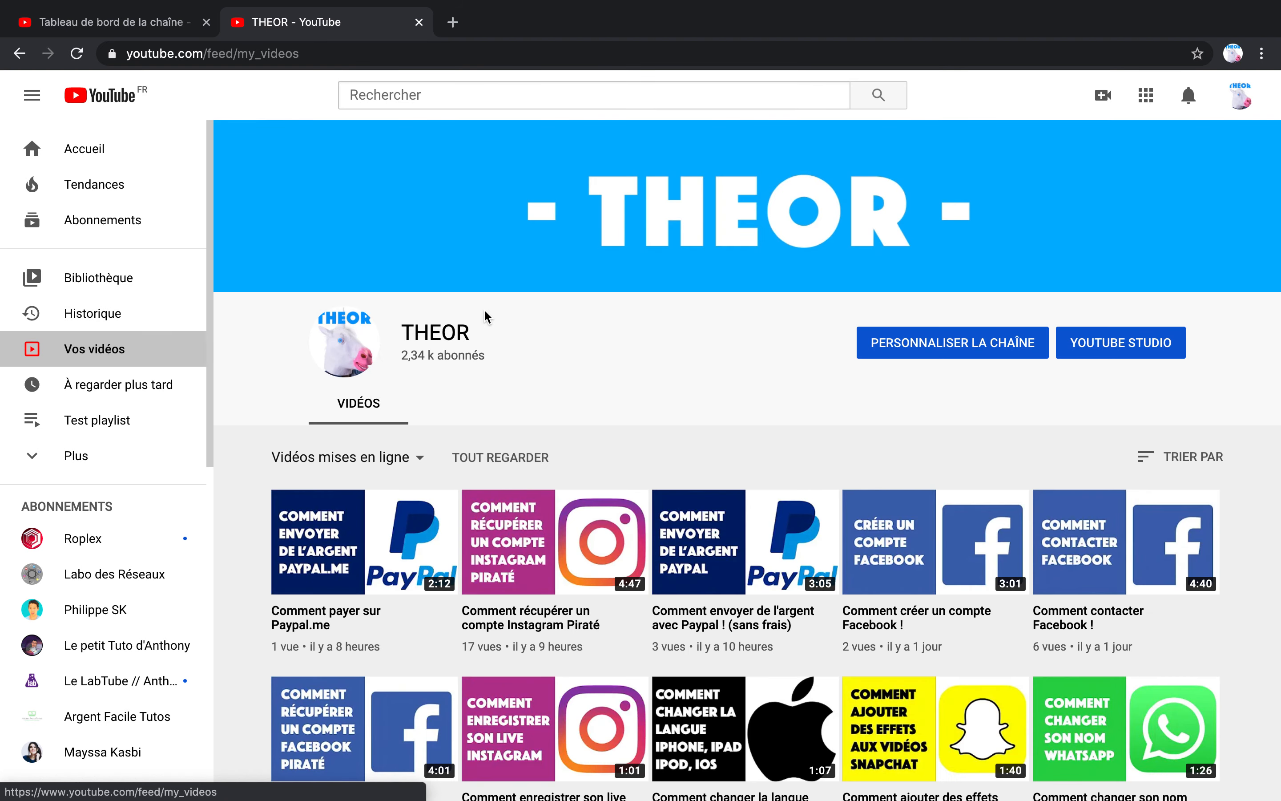
pyautogui.click(70, 453)
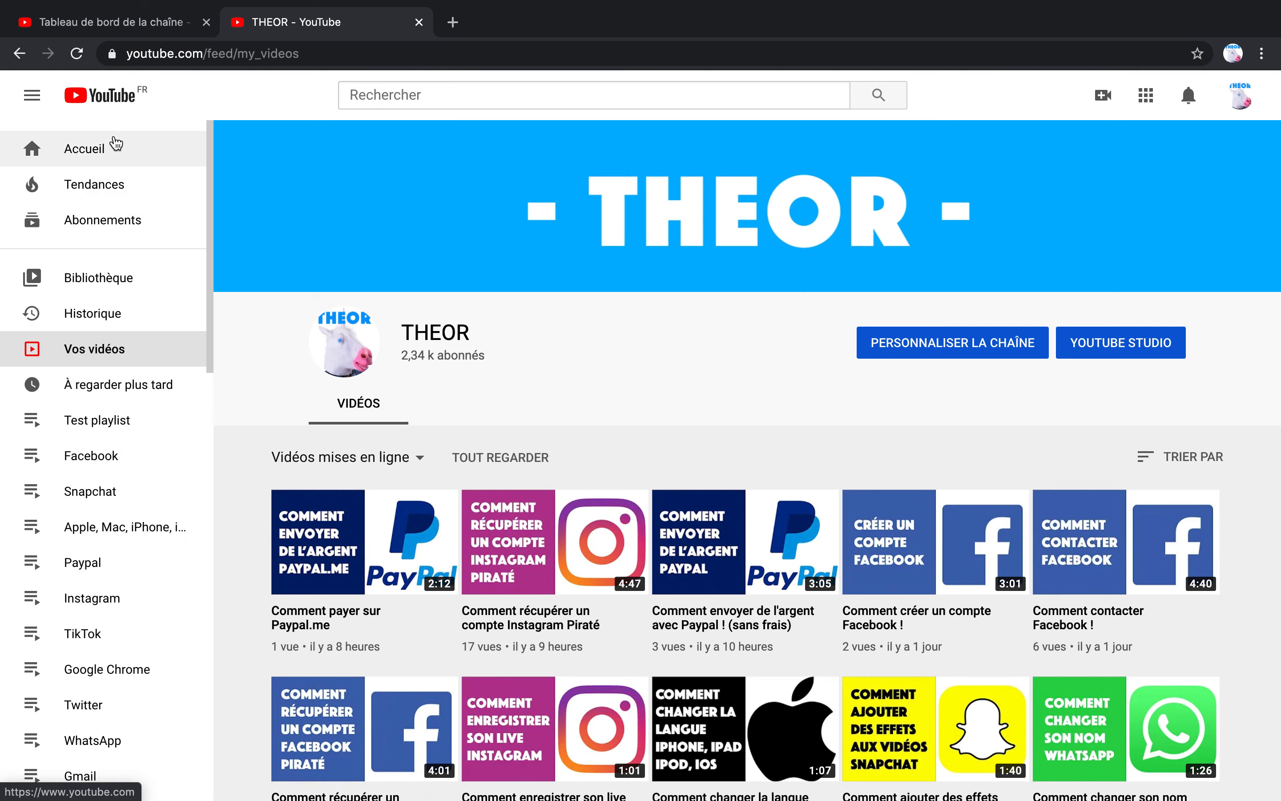
# Switch to YouTube Studio, open Test playlist for editing from the channel's playlists, and review its videos.
pyautogui.click(112, 22)
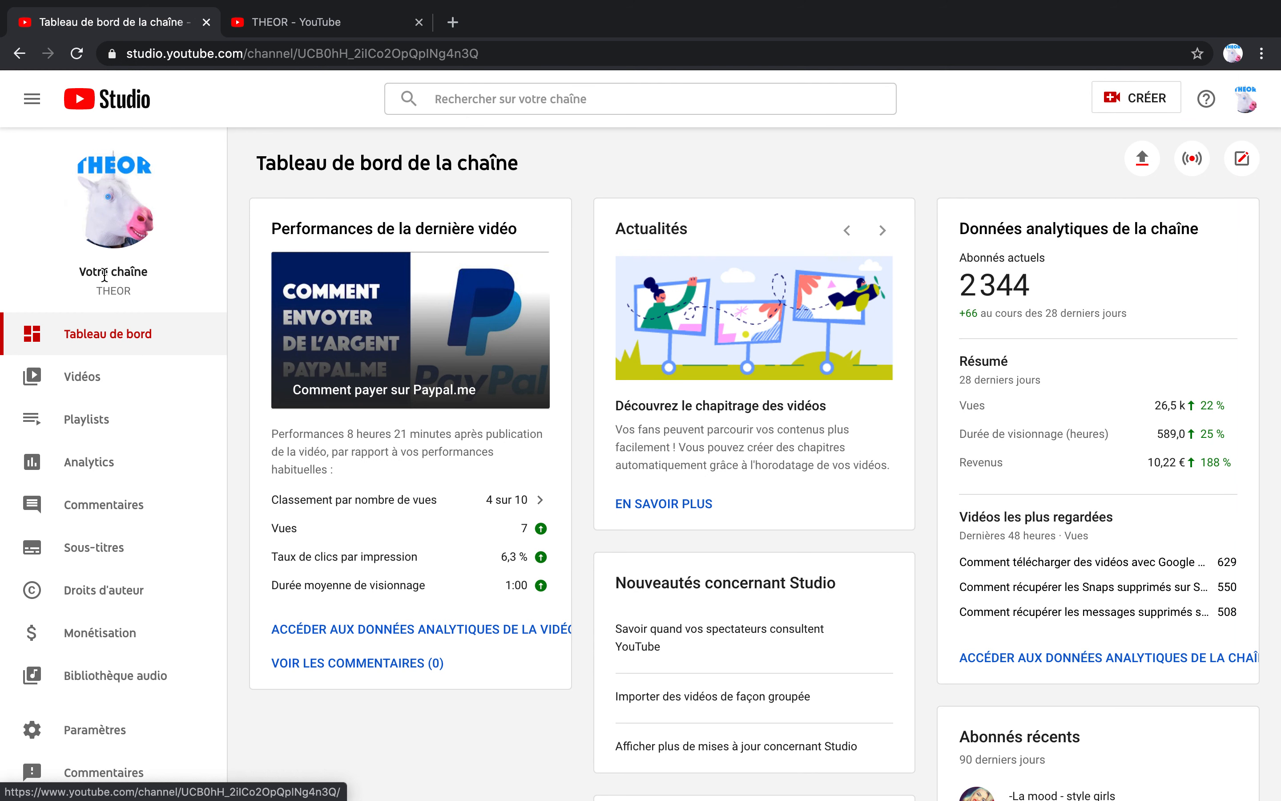
pyautogui.click(97, 431)
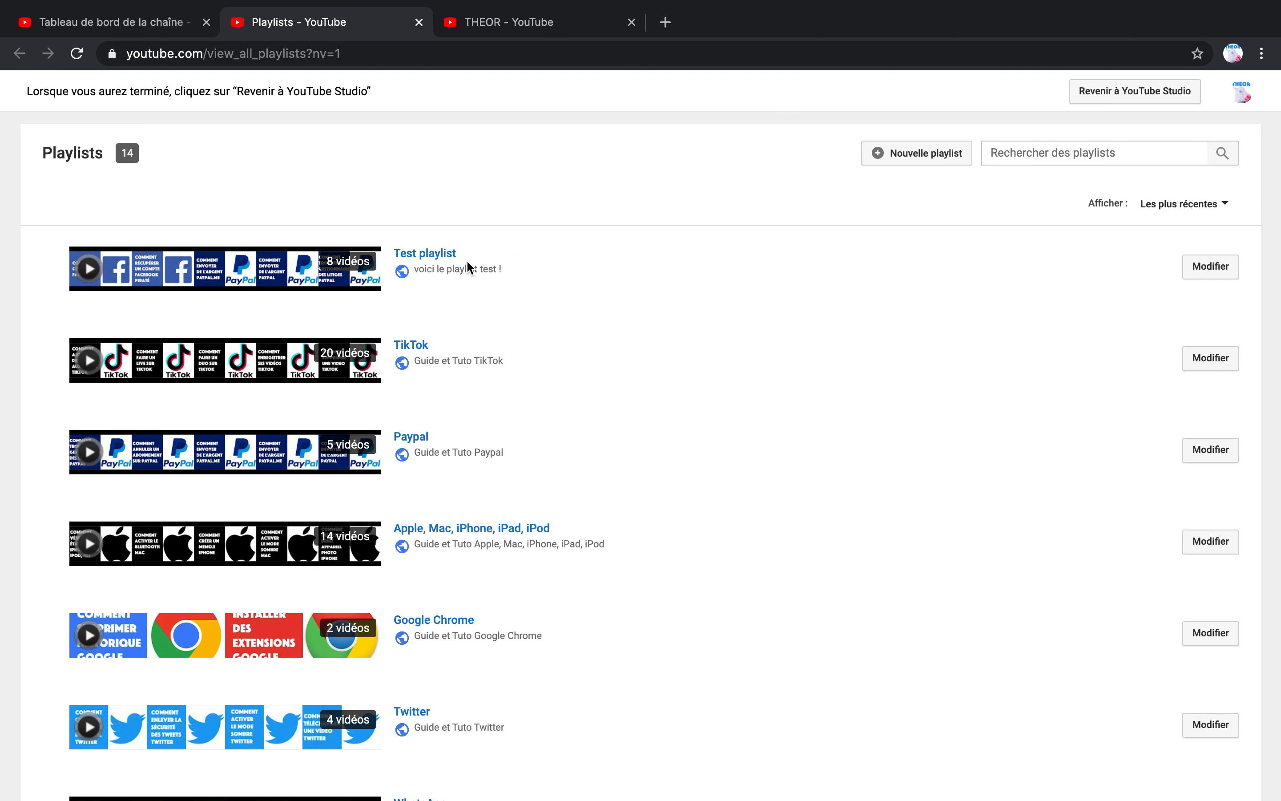
pyautogui.moveTo(465, 251); pyautogui.dragTo(251, 205)
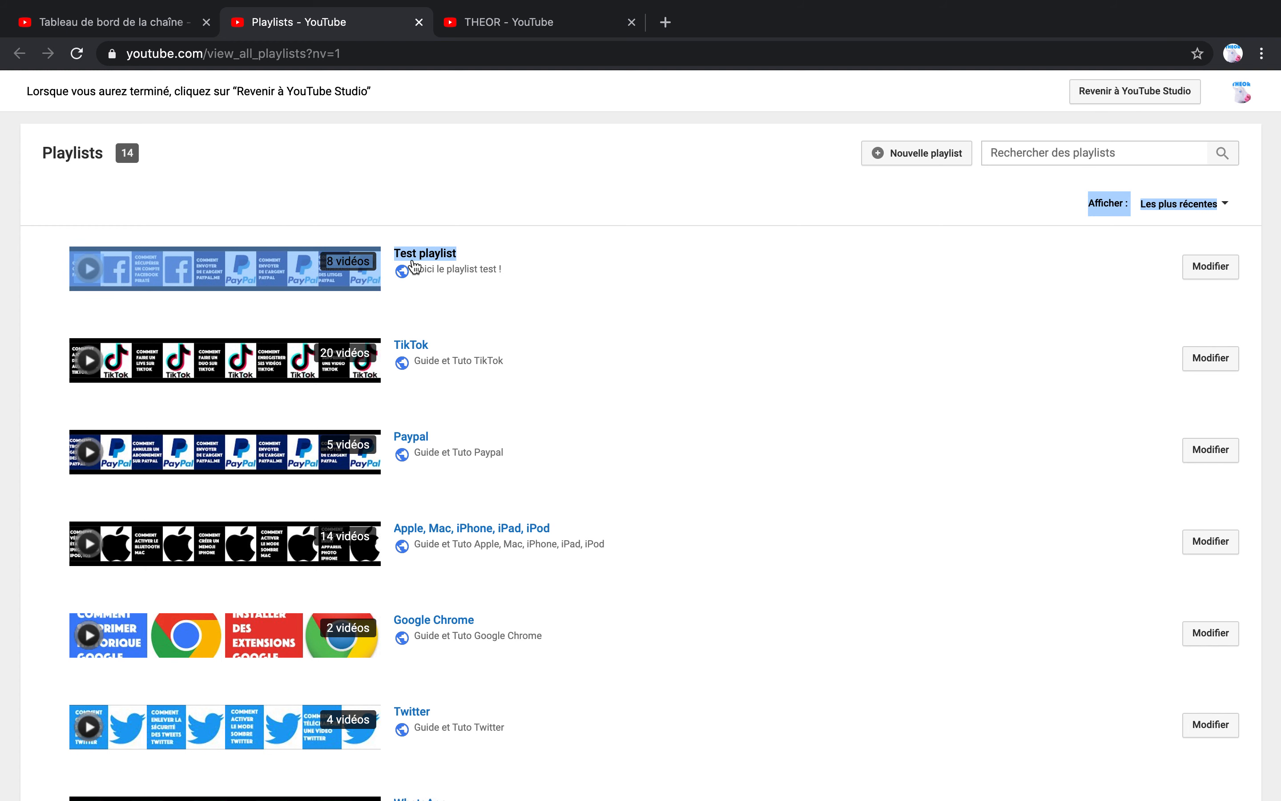
pyautogui.click(423, 150)
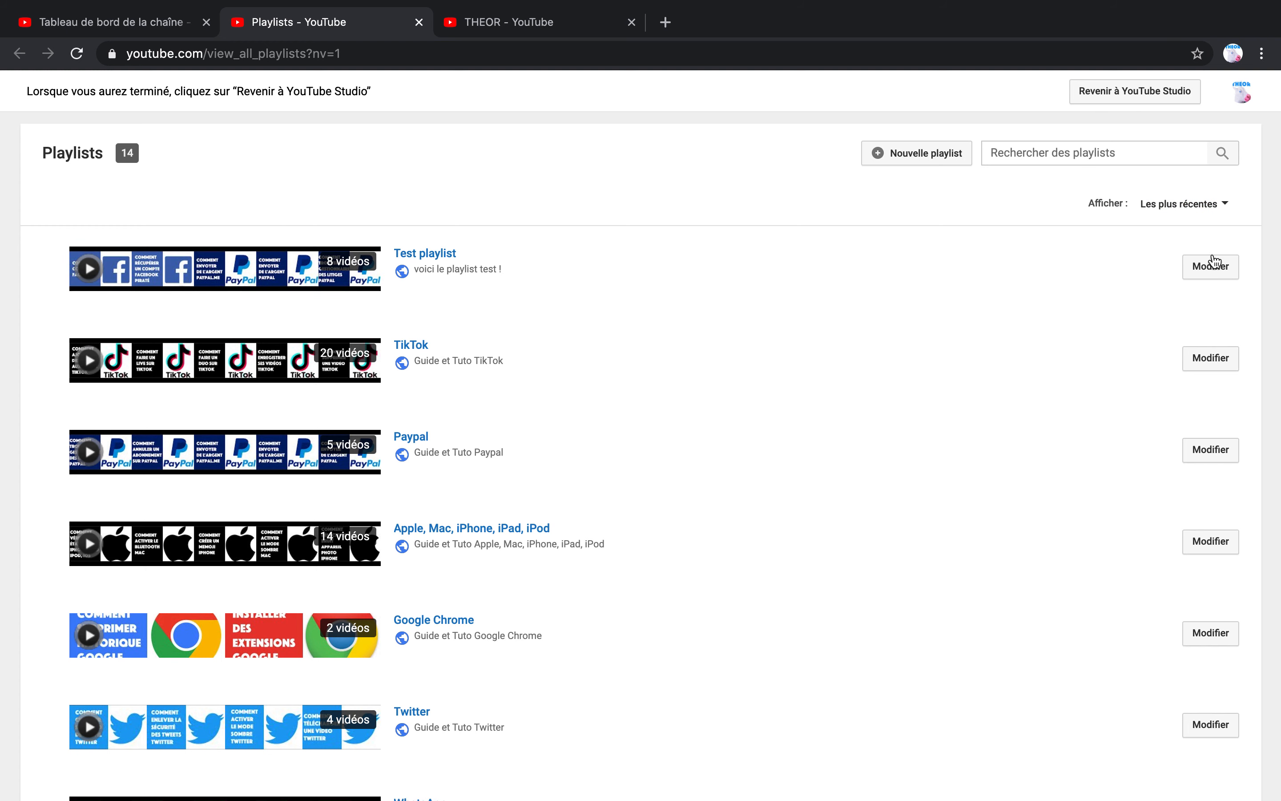
pyautogui.click(1212, 269)
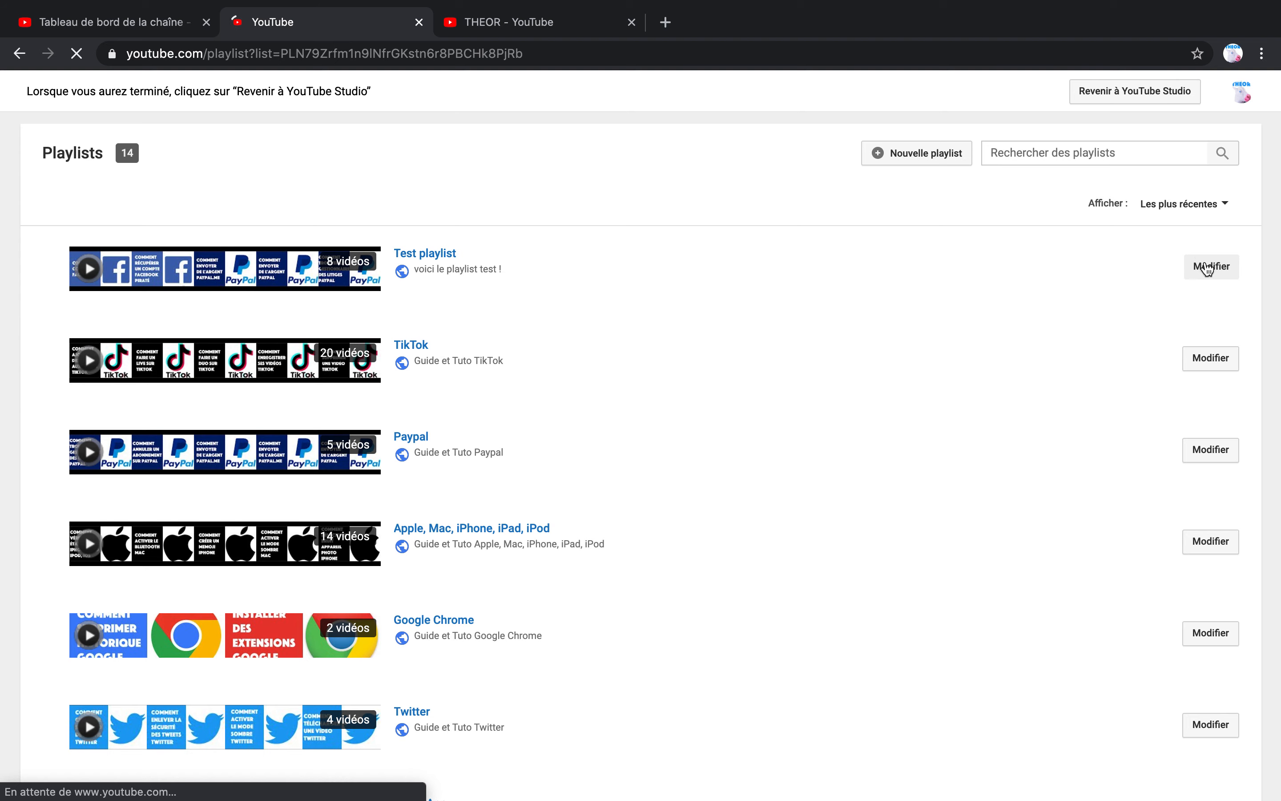
pyautogui.scroll(-2, 903, 342)
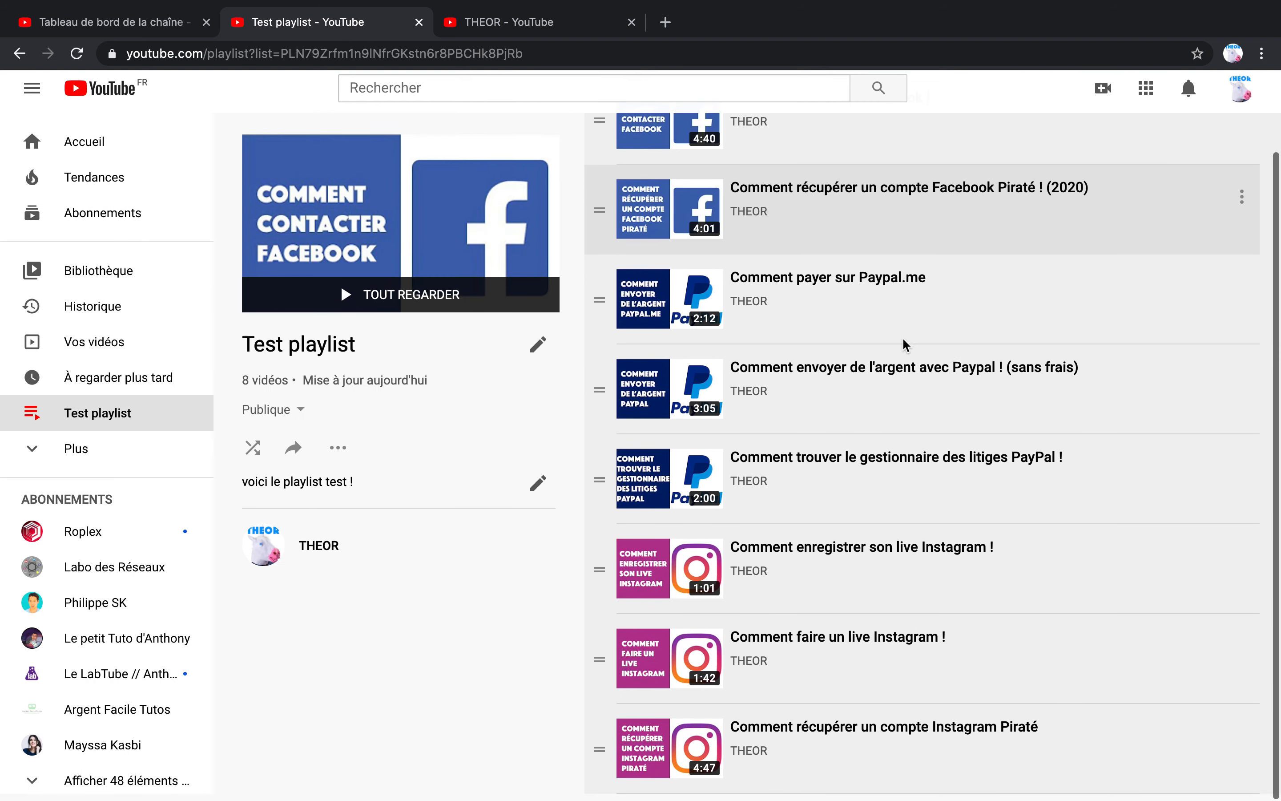
pyautogui.scroll(2, 857, 586)
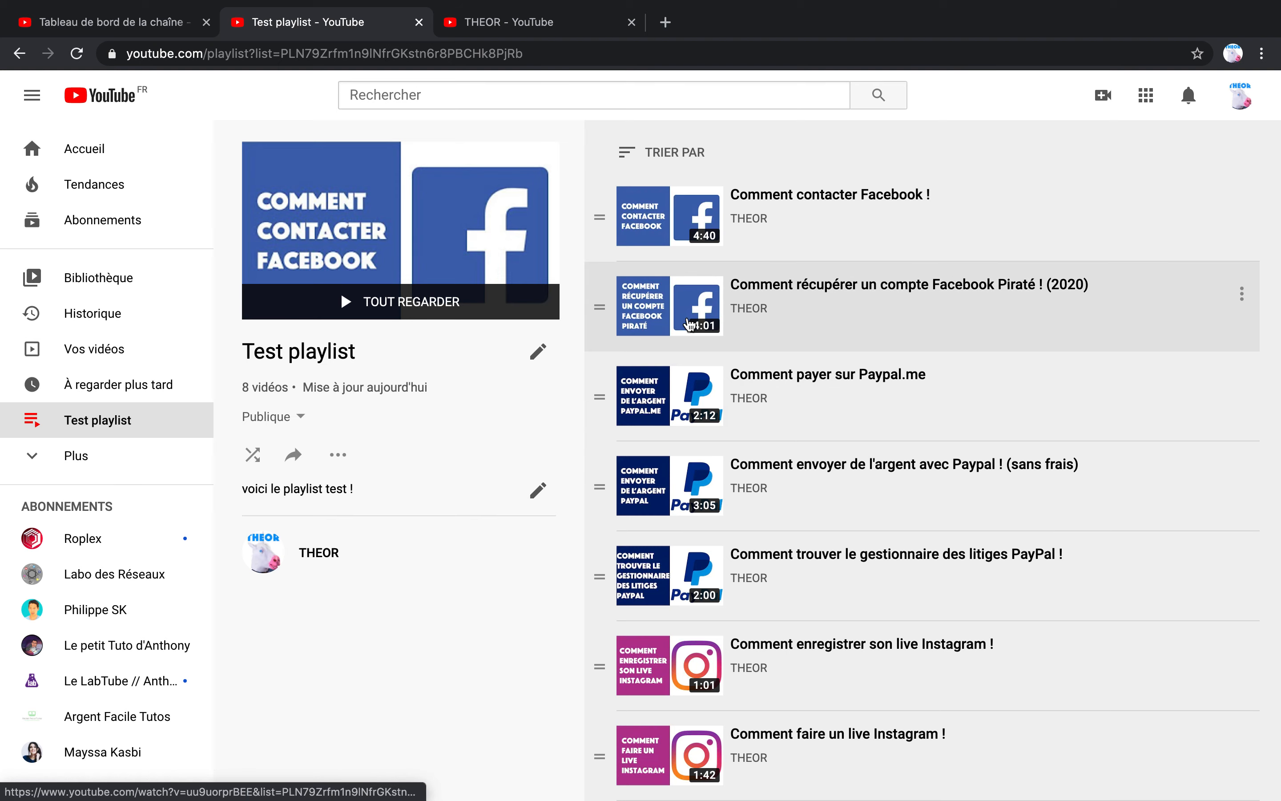
pyautogui.scroll(-2, 688, 324)
pyautogui.scroll(2, 688, 325)
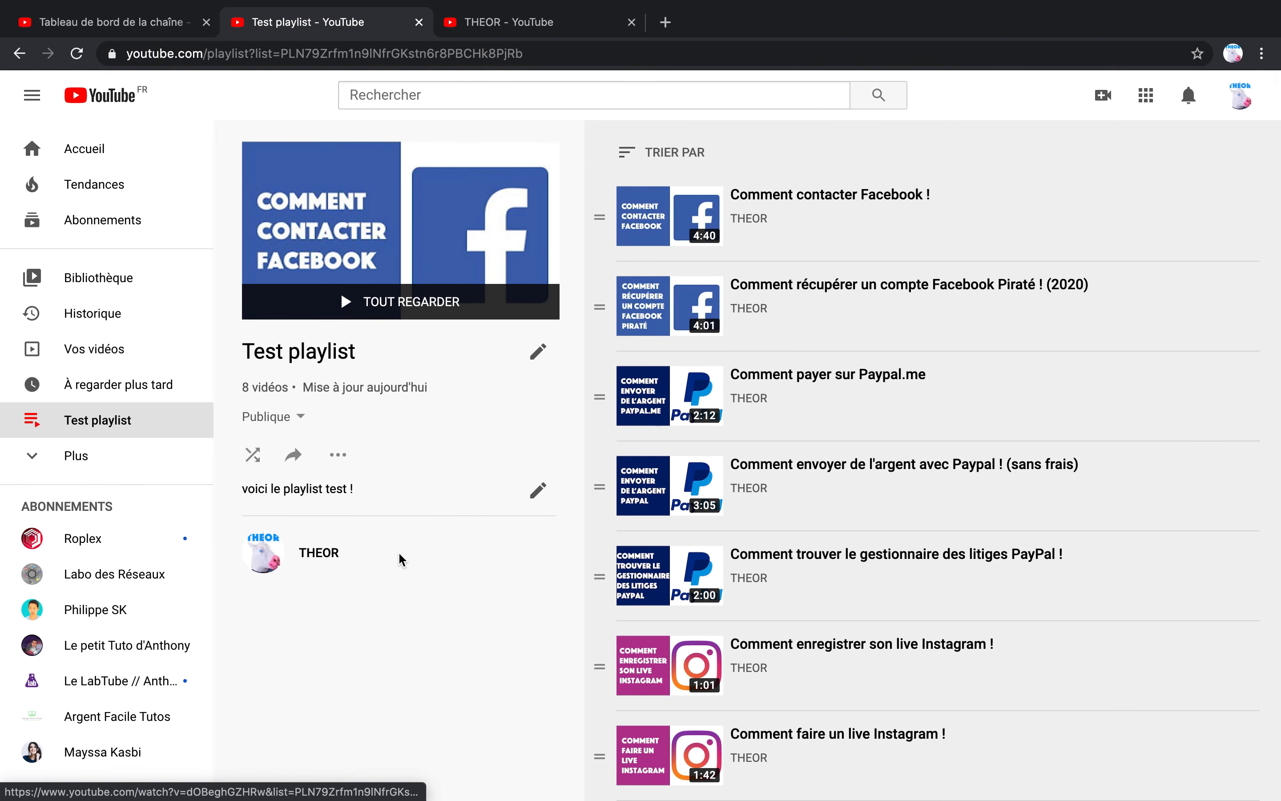